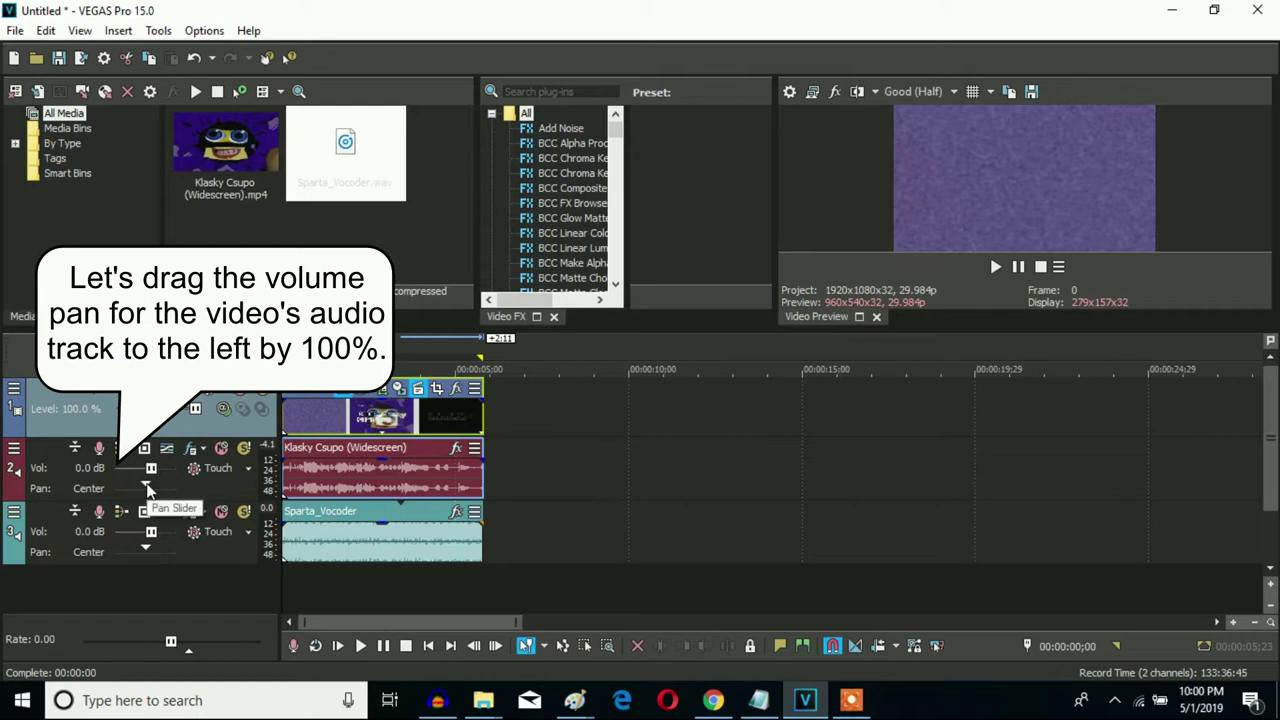
- Pan the Klasky Csupo (Widescreen) audio track 100% left and mute the Sparta_Vocoder track
{"action": "left_click_drag", "start_coordinate": [147, 488], "coordinate": [114, 489]}
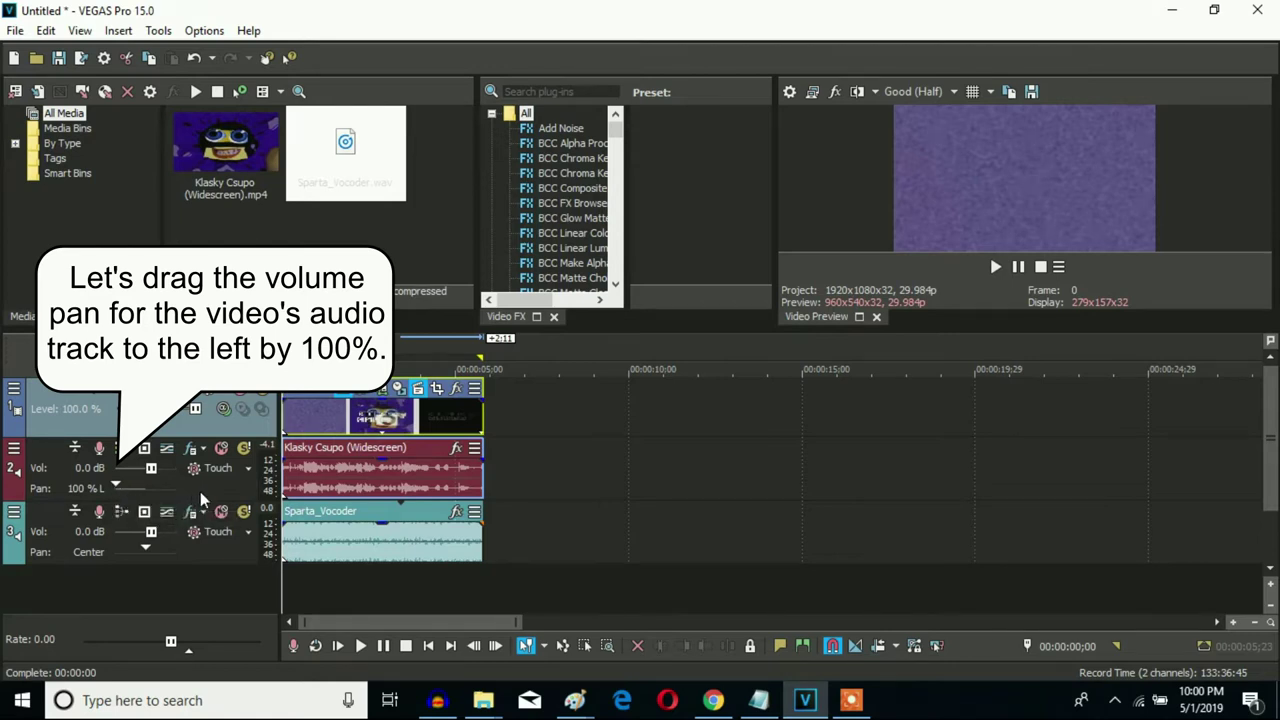
{"action": "left_click", "coordinate": [221, 511]}
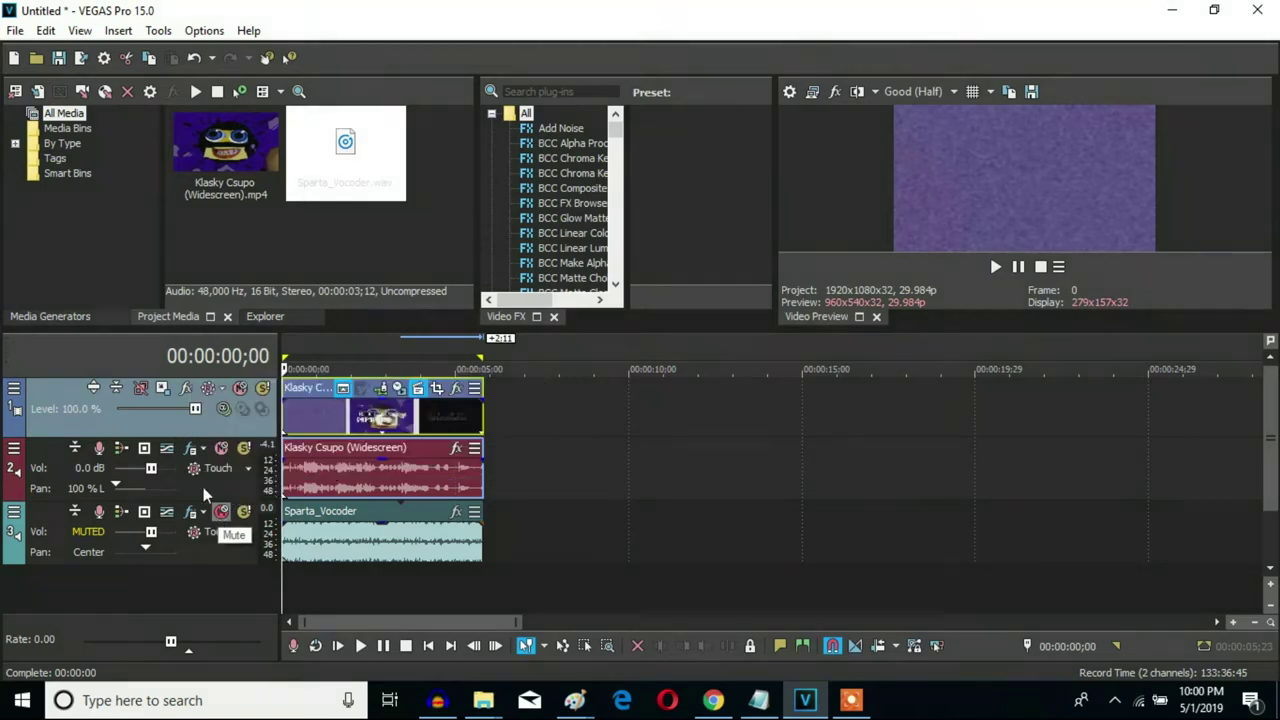
- Render the project as a Wave (Microsoft) file with the Default Template, named VoKlaskyCsupo, in the Sparta Vocoder folder
{"action": "left_click", "coordinate": [15, 30]}
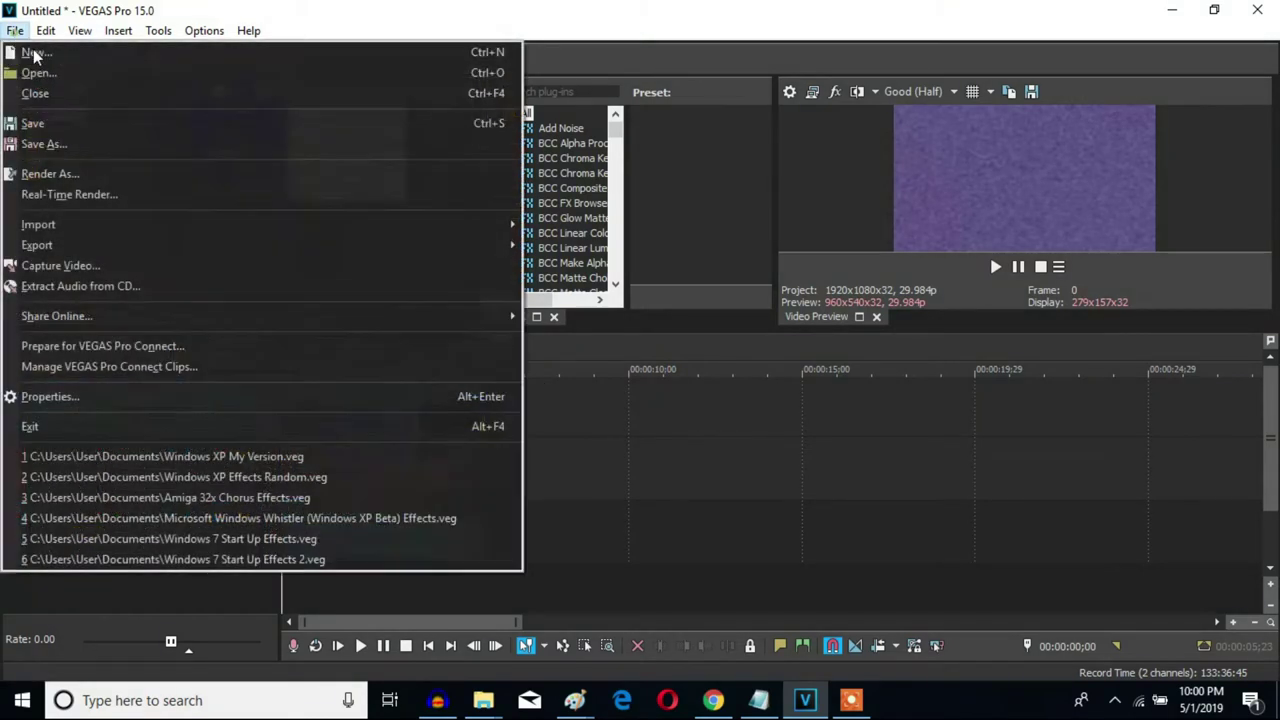
{"action": "left_click", "coordinate": [108, 178]}
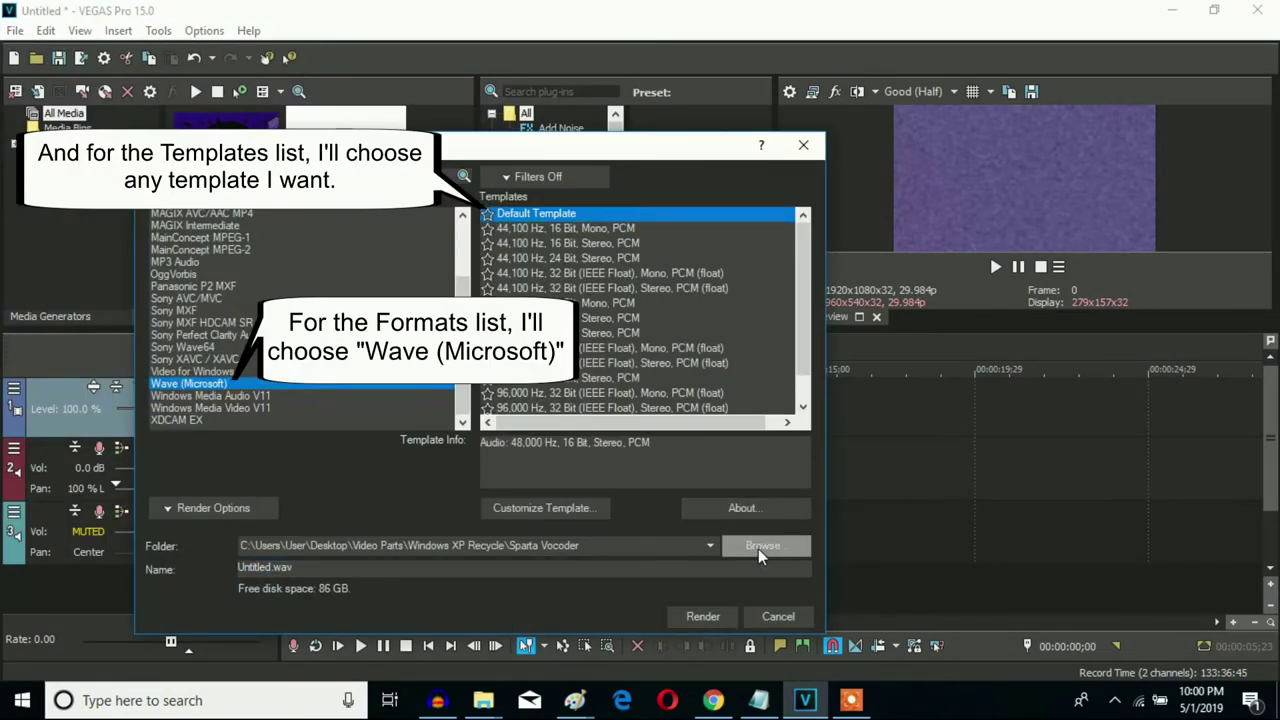
{"action": "left_click", "coordinate": [762, 546]}
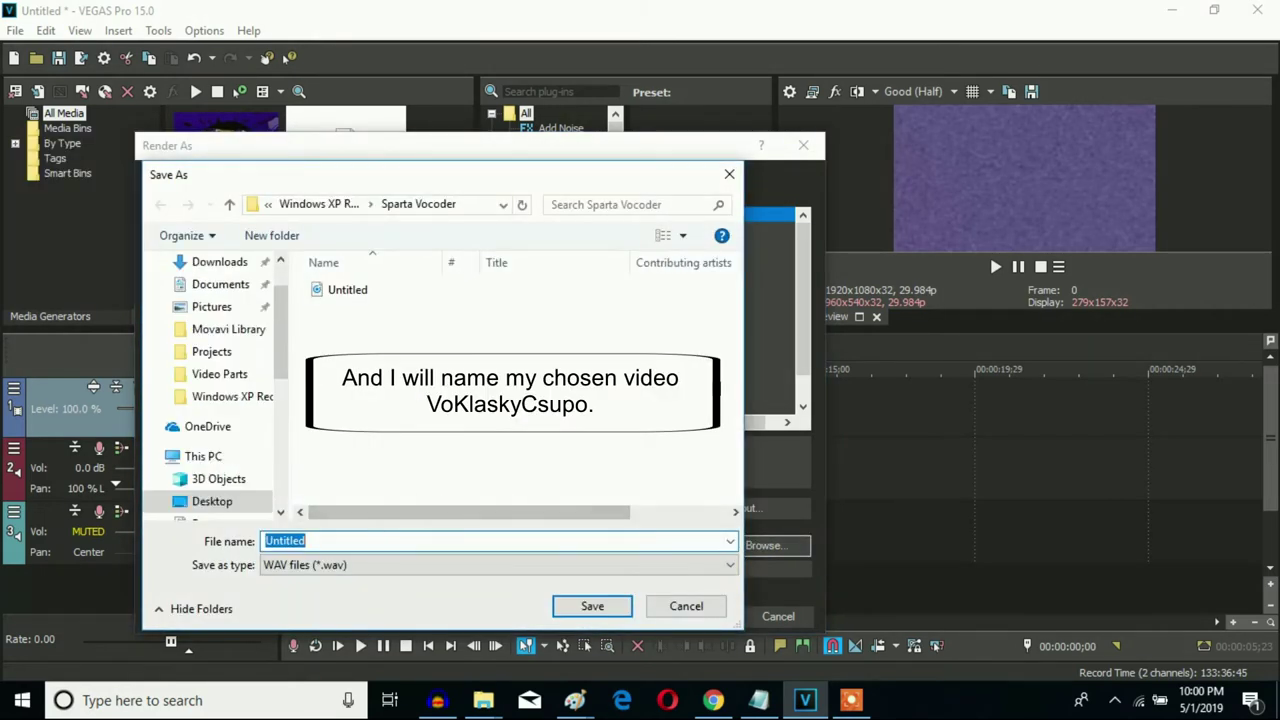
{"action": "type", "text": "VoKlaskyCs"}
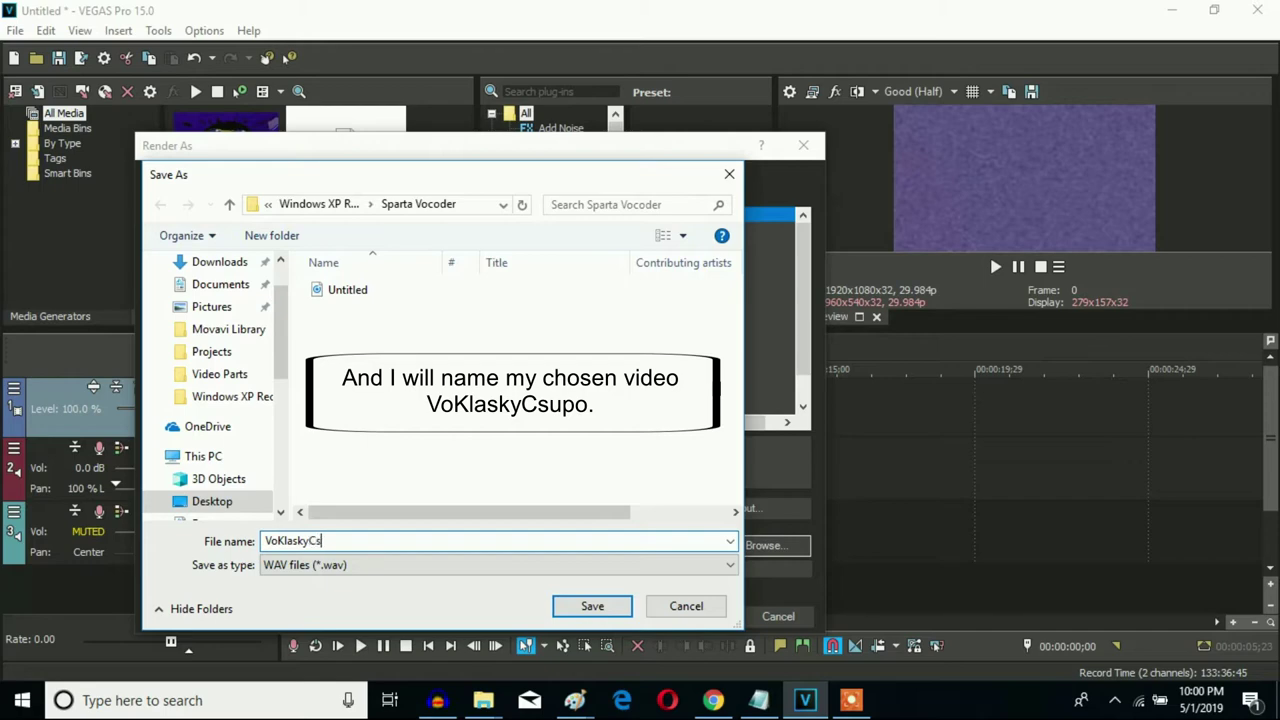
{"action": "type", "text": "upo"}
{"action": "left_click", "coordinate": [592, 606]}
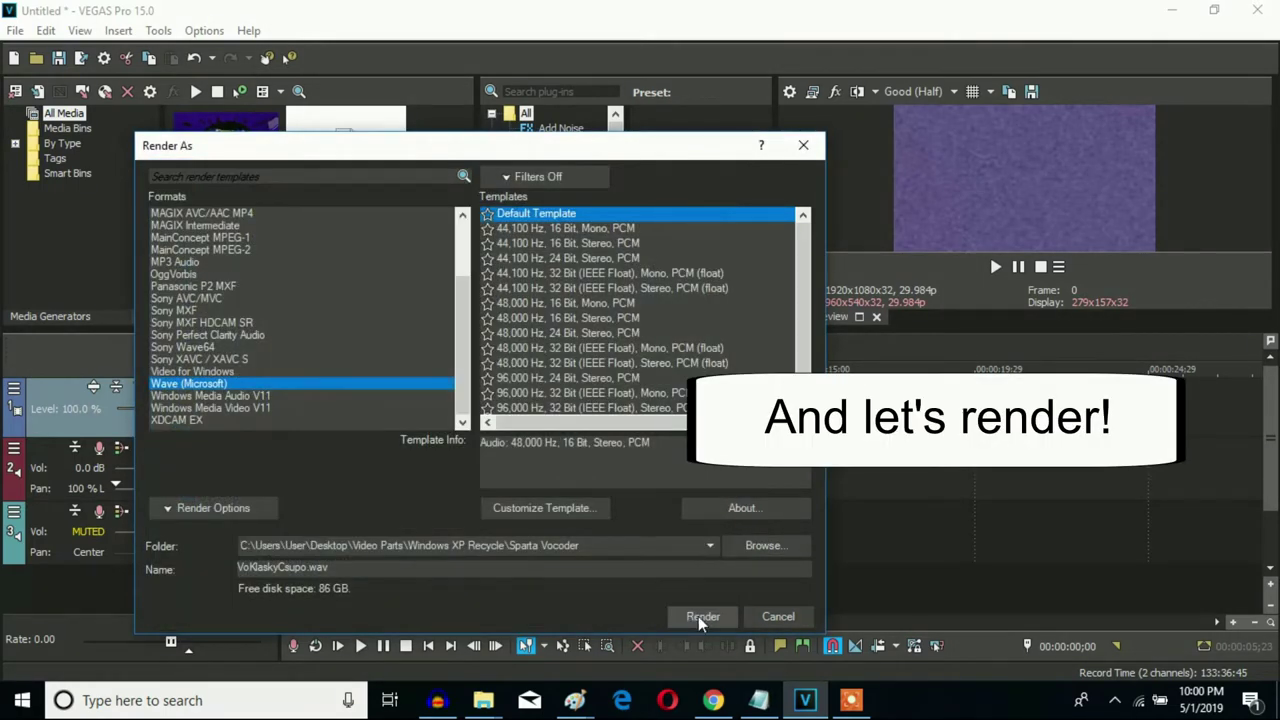
{"action": "left_click", "coordinate": [700, 617]}
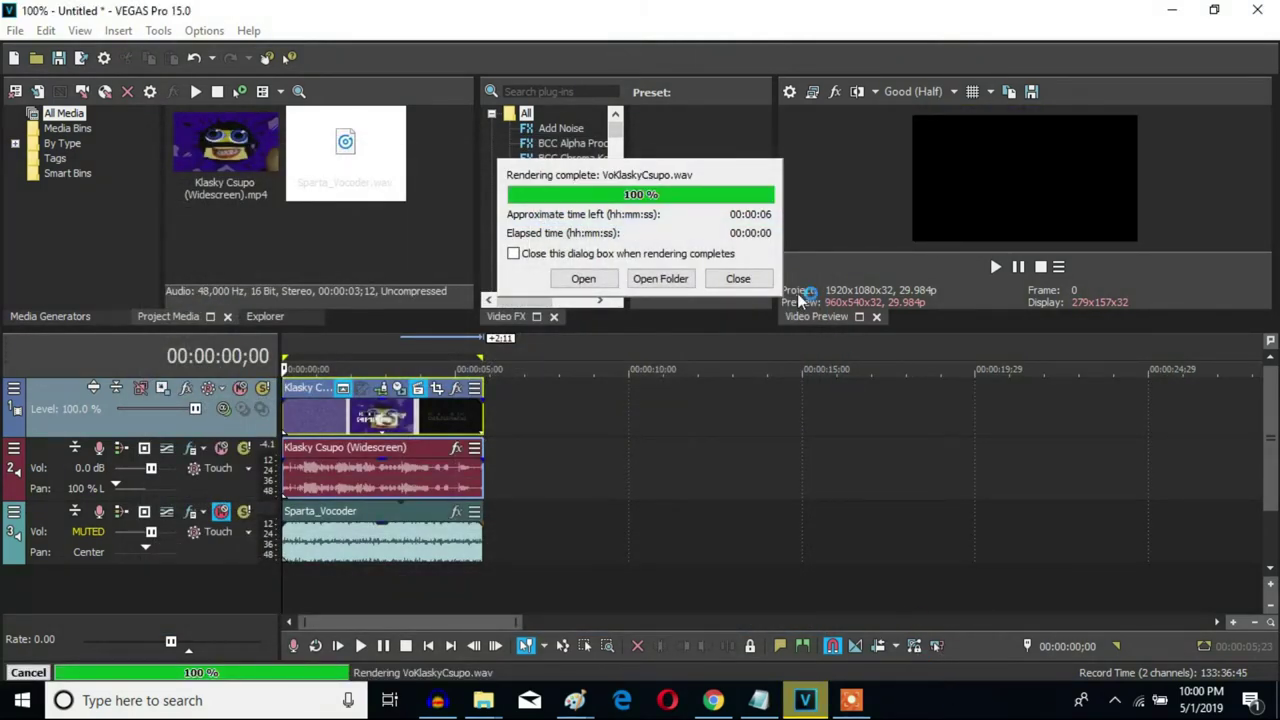
{"action": "left_click", "coordinate": [738, 279]}
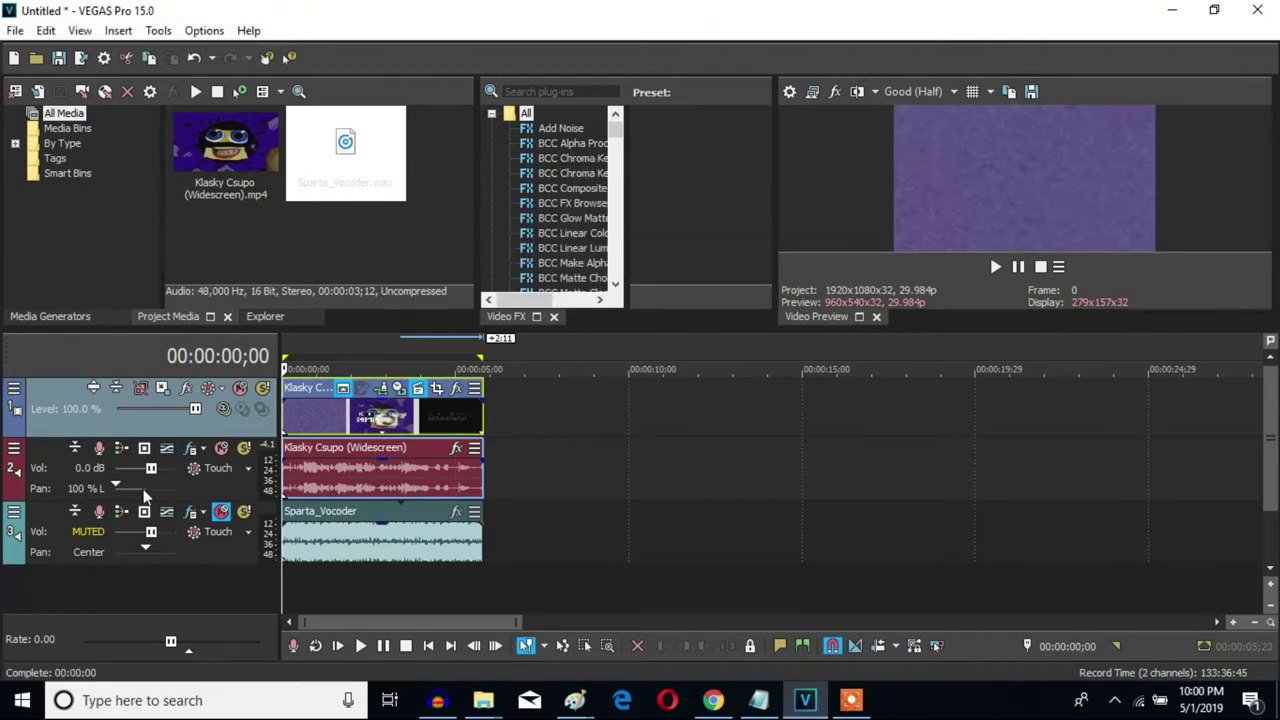
- Centre the pan of the Klasky Csupo audio track and mute it, and unmute the Sparta_Vocoder track with its pan at 100% right
{"action": "left_click_drag", "start_coordinate": [115, 486], "coordinate": [146, 490]}
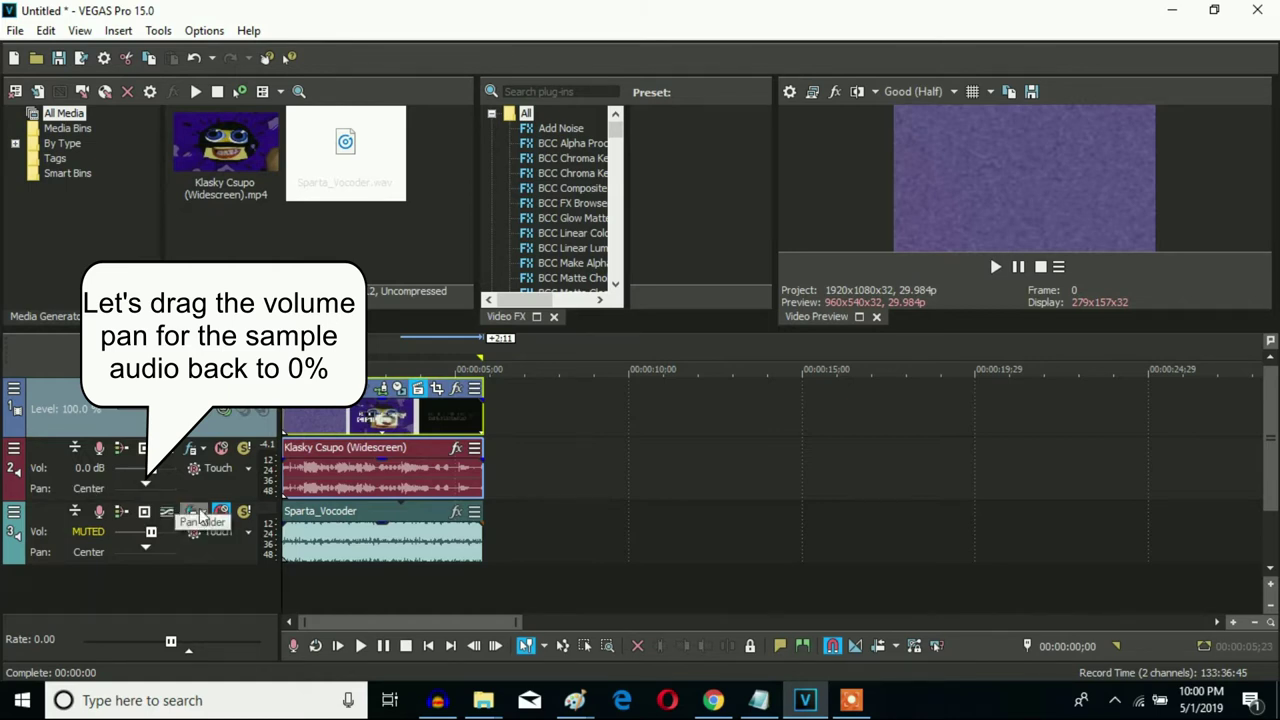
{"action": "left_click", "coordinate": [221, 512]}
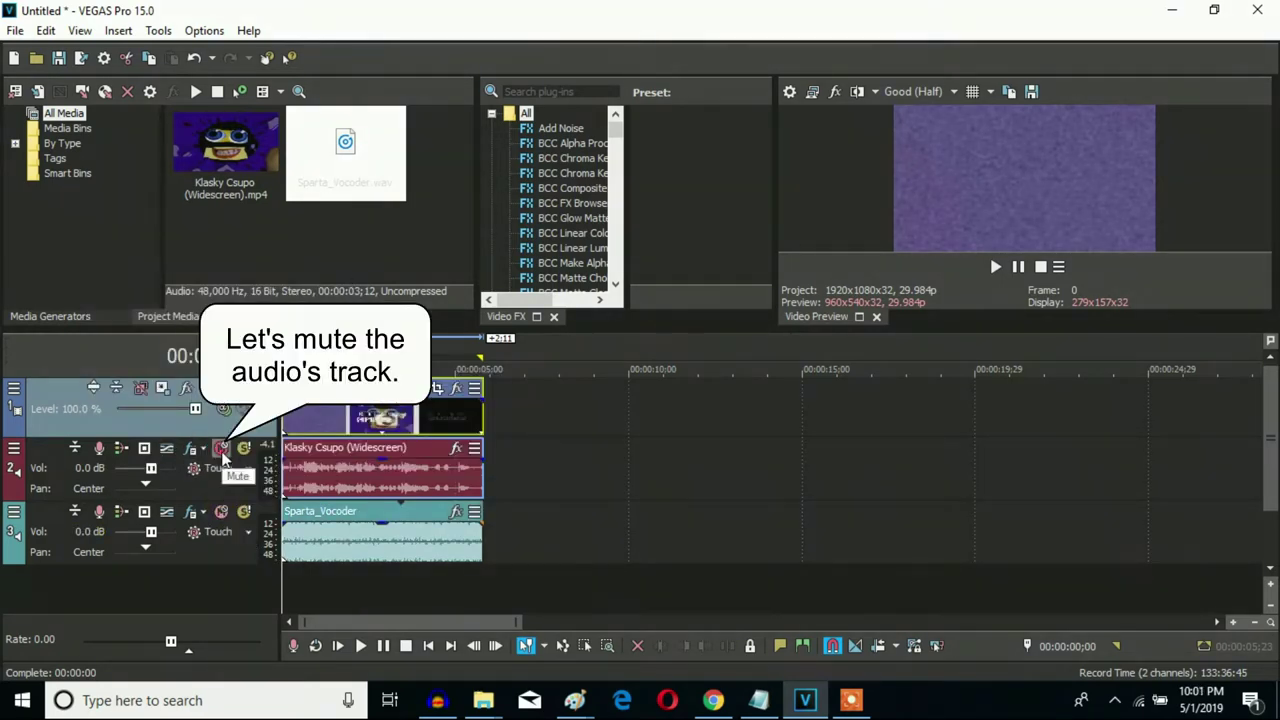
{"action": "left_click", "coordinate": [222, 449]}
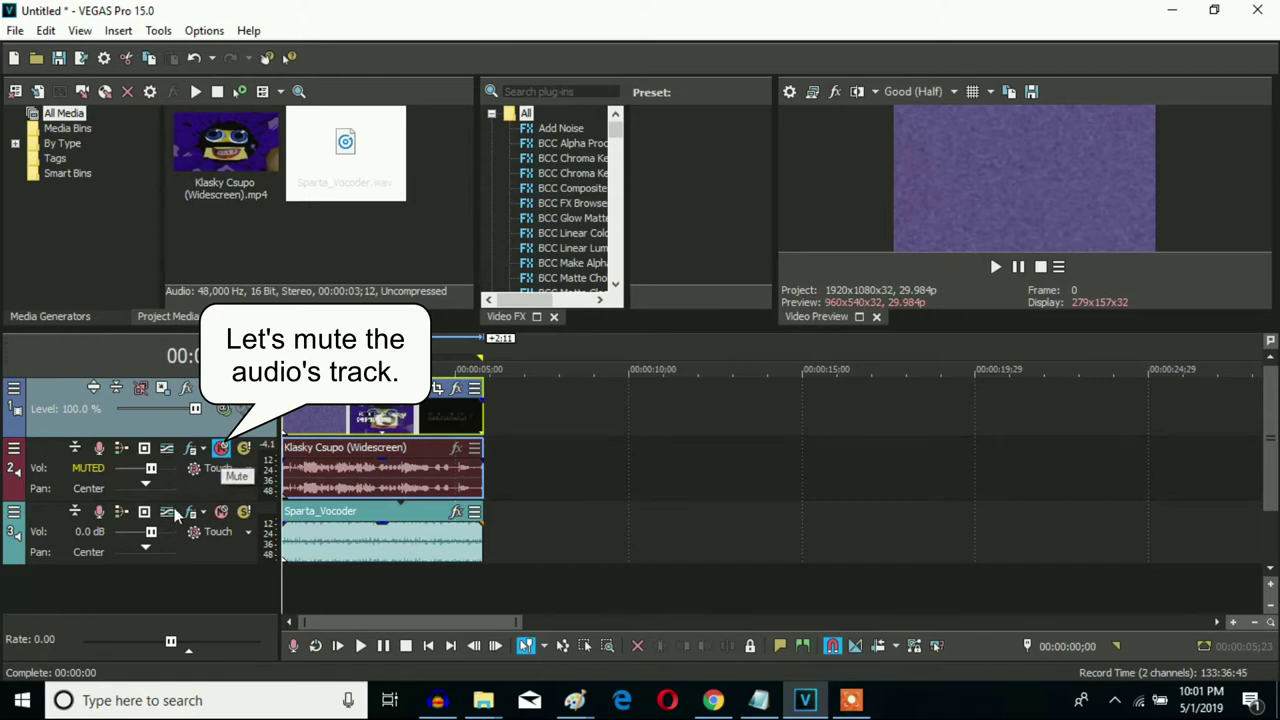
{"action": "left_click_drag", "start_coordinate": [146, 549], "coordinate": [181, 555]}
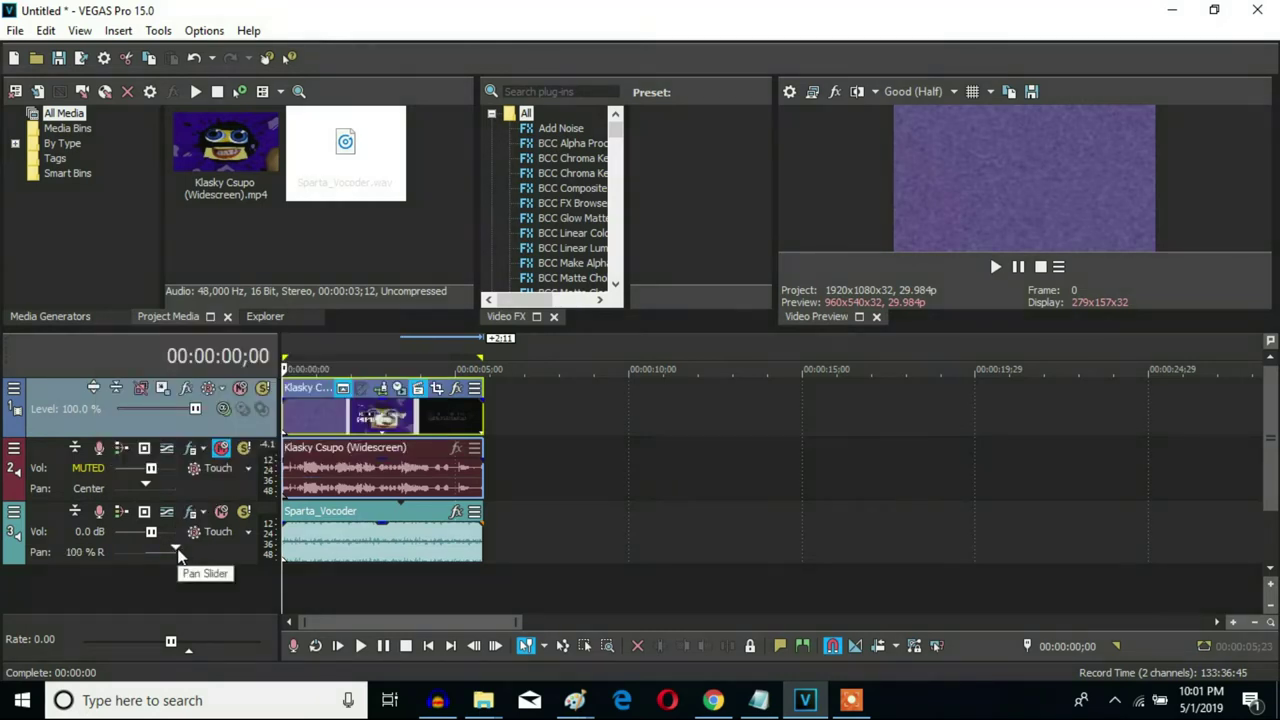
- Render the project as a Wave (Microsoft) file with the Default Template, named VoKlaskyCsupoSpartaVocoder, in the Sparta Vocoder folder
{"action": "left_click", "coordinate": [15, 30]}
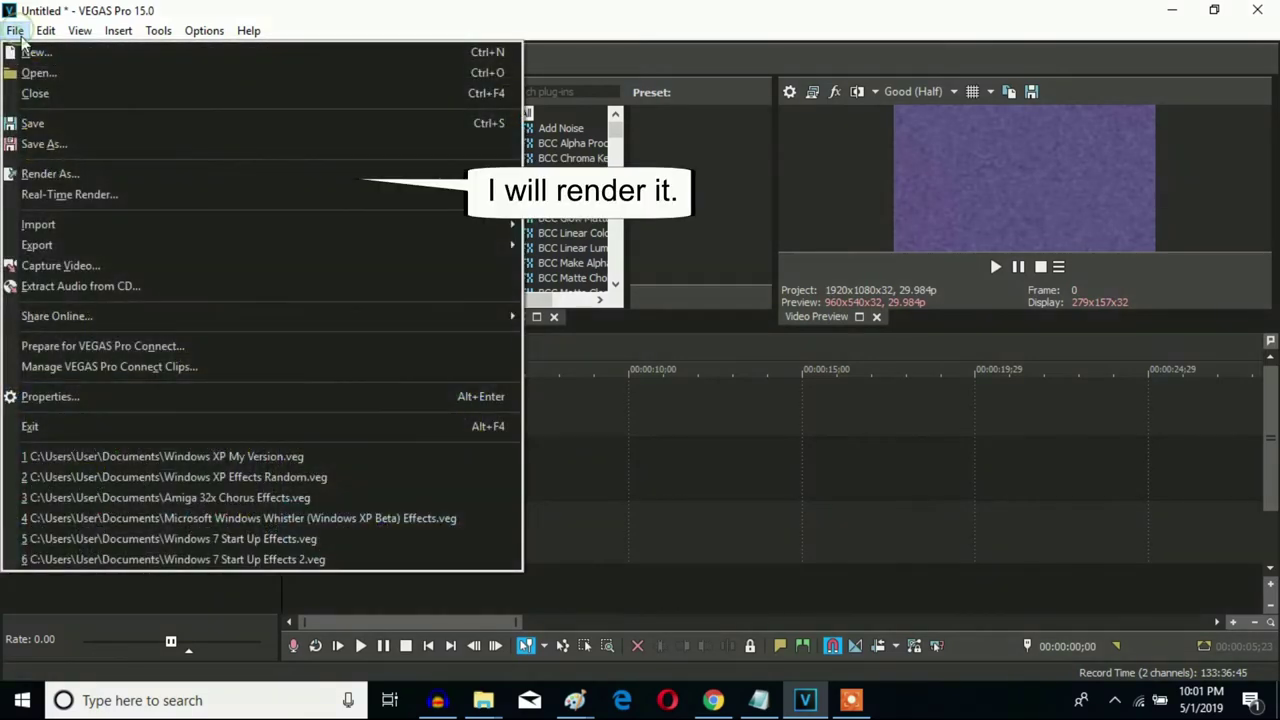
{"action": "left_click", "coordinate": [126, 175]}
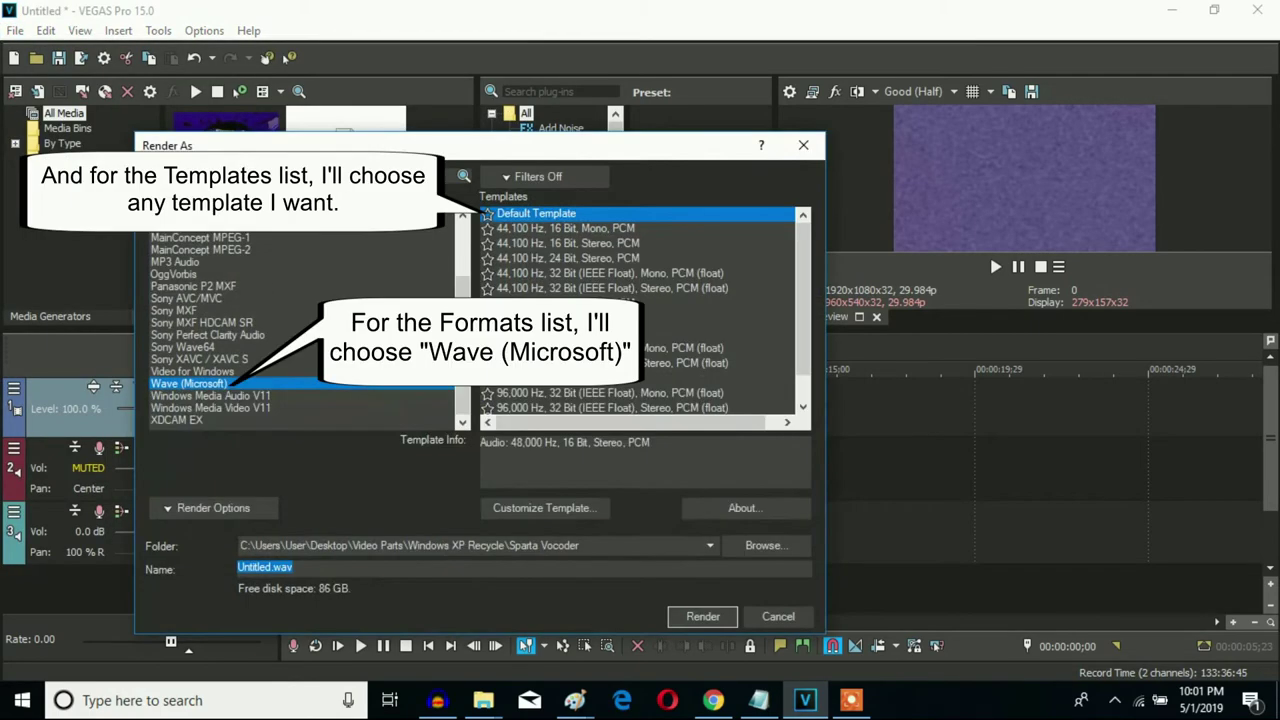
{"action": "left_click", "coordinate": [764, 545]}
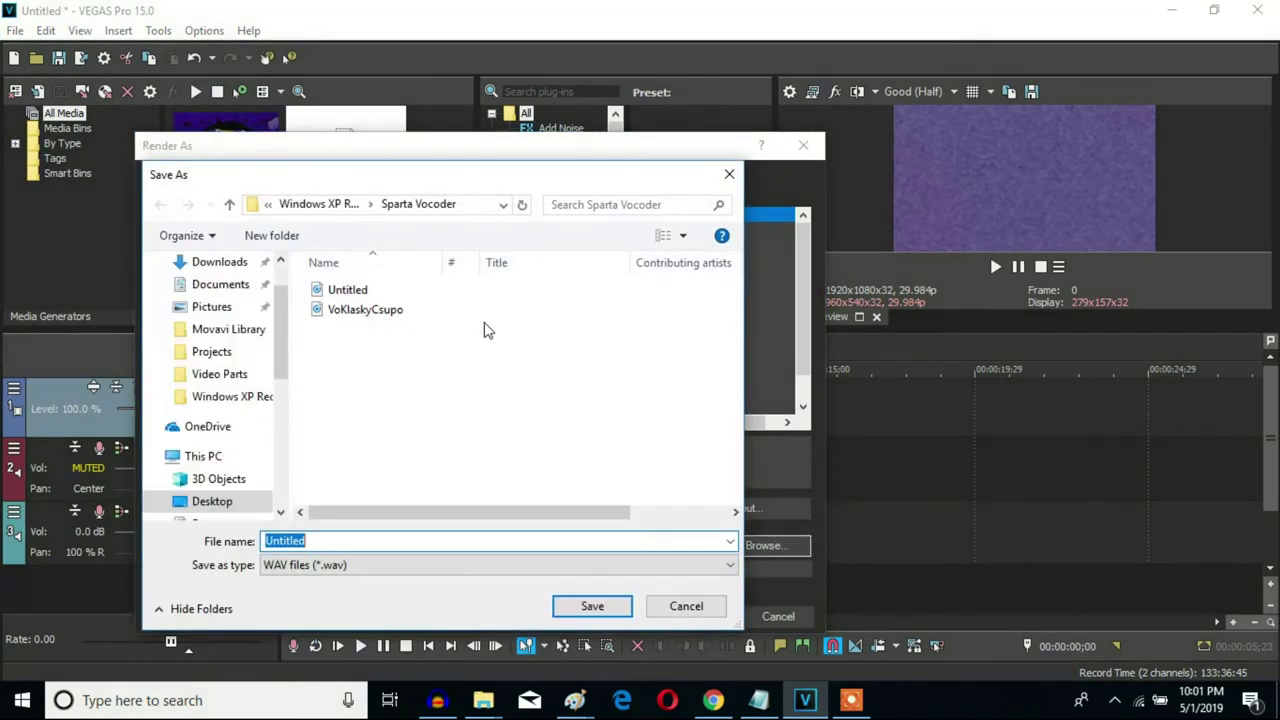
{"action": "left_click", "coordinate": [426, 310]}
{"action": "left_click", "coordinate": [403, 537]}
{"action": "left_click", "coordinate": [401, 541]}
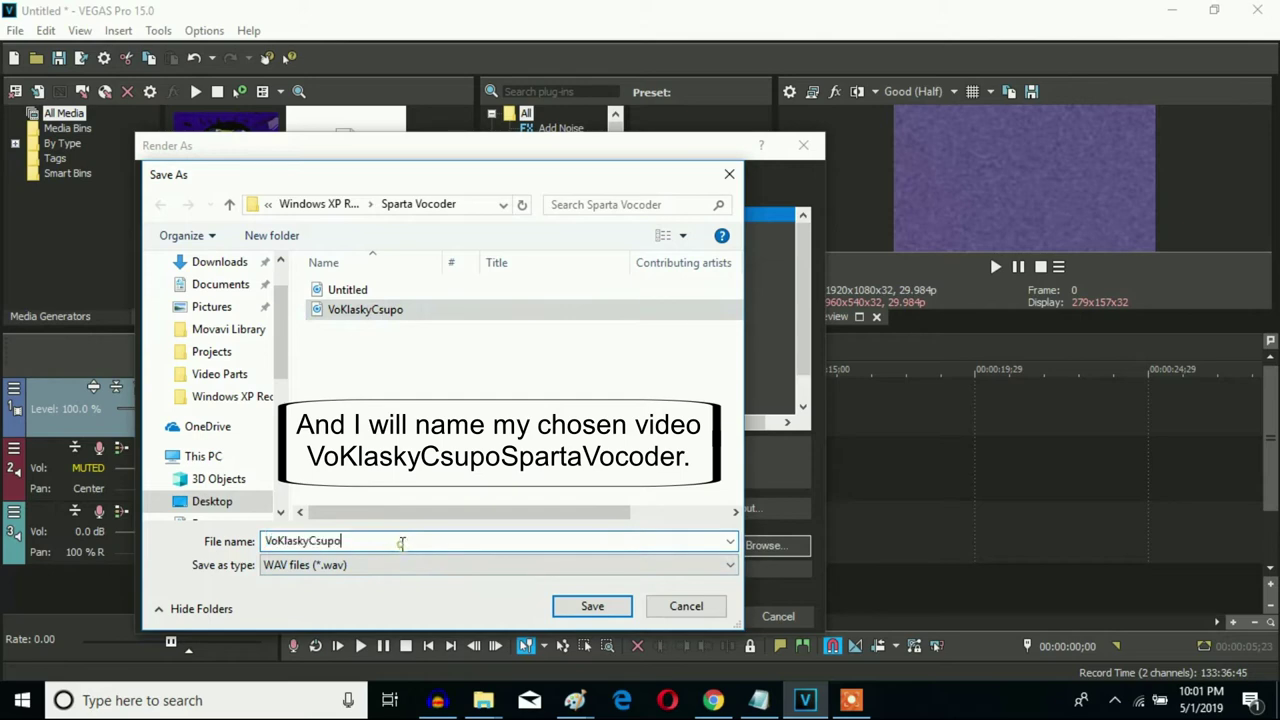
{"action": "type", "text": "SpartaVocoder"}
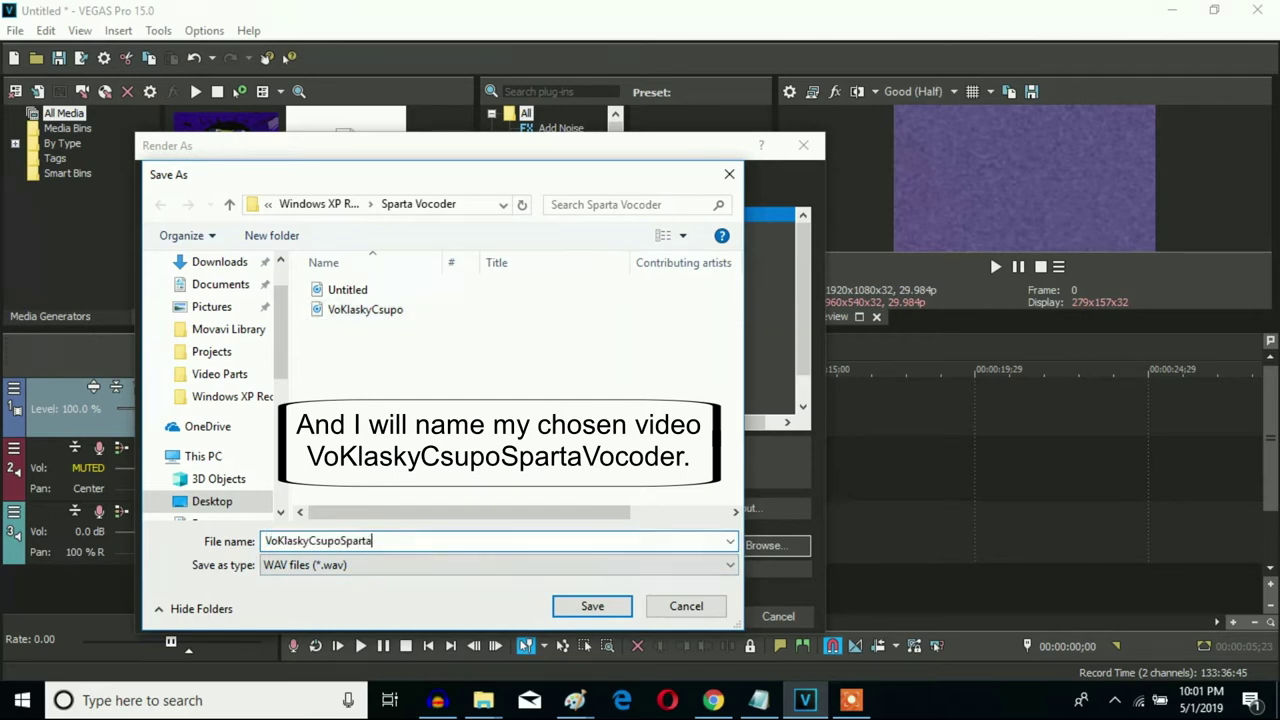
{"action": "left_click", "coordinate": [588, 606]}
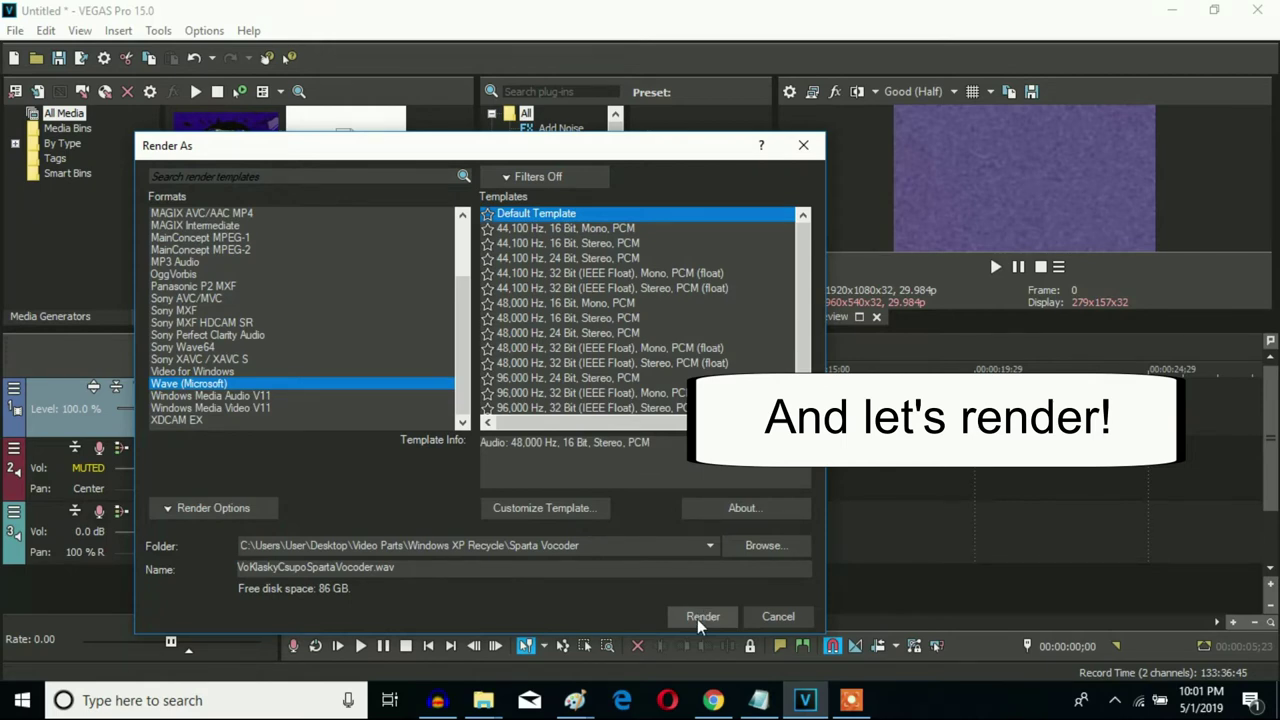
{"action": "left_click", "coordinate": [700, 617]}
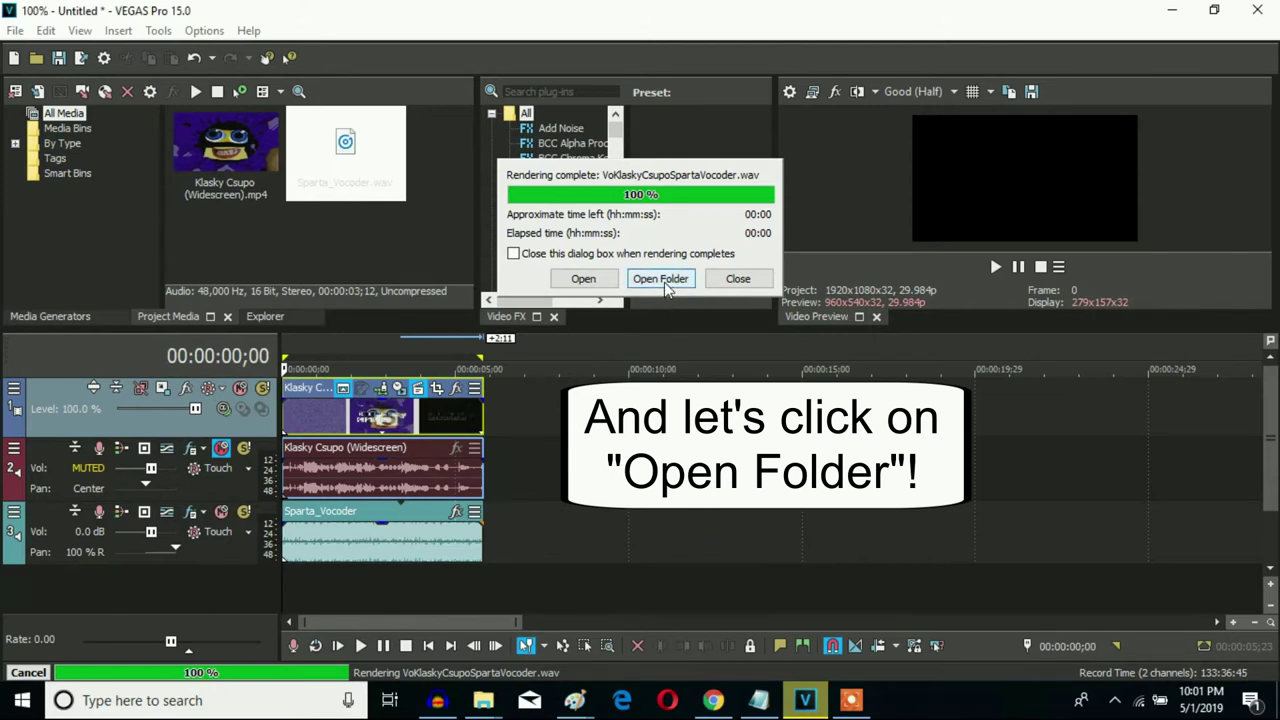
- Open the folder containing the rendered files and switch to Audacity
{"action": "left_click", "coordinate": [659, 280]}
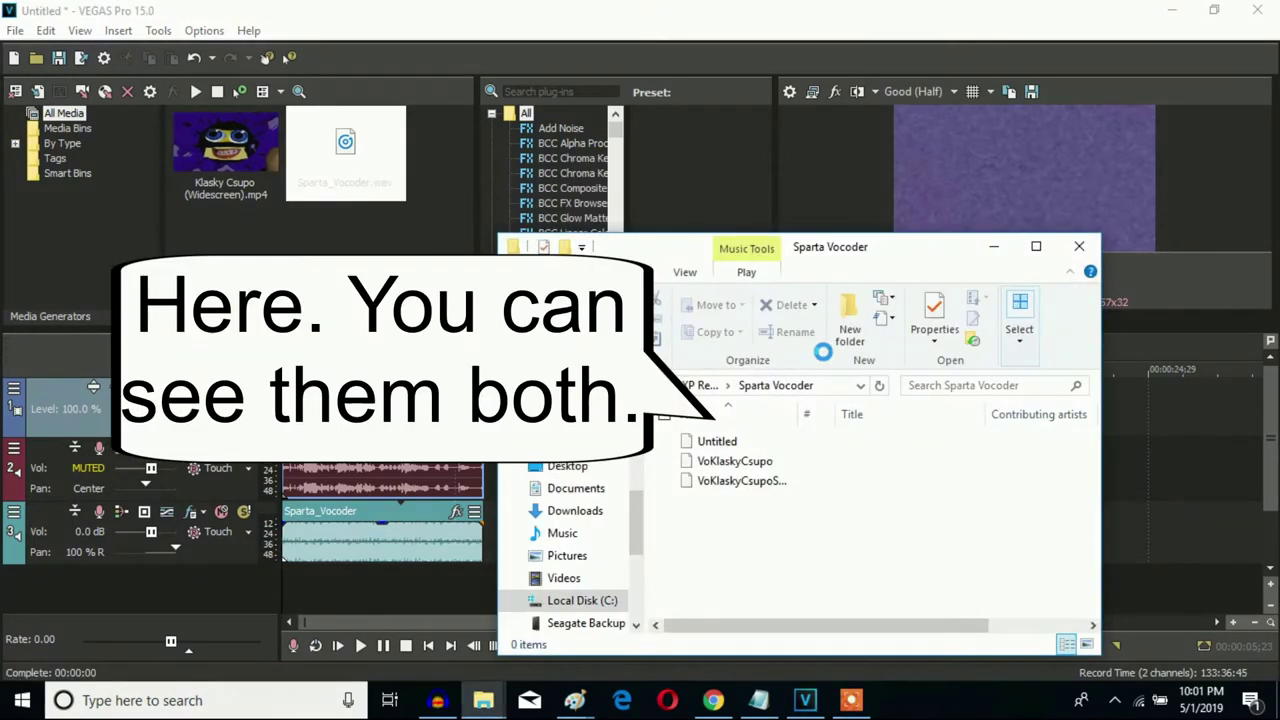
{"action": "left_click_drag", "start_coordinate": [800, 242], "coordinate": [854, 201]}
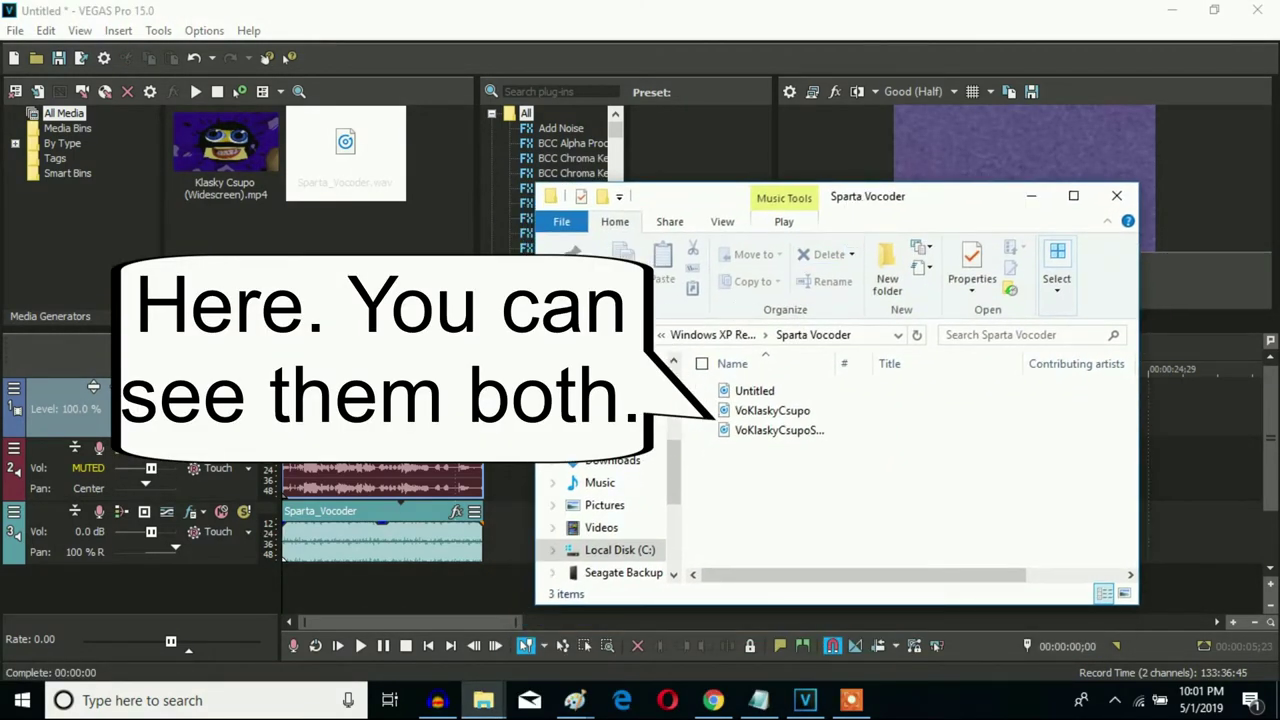
{"action": "mouse_move", "coordinate": [437, 700]}
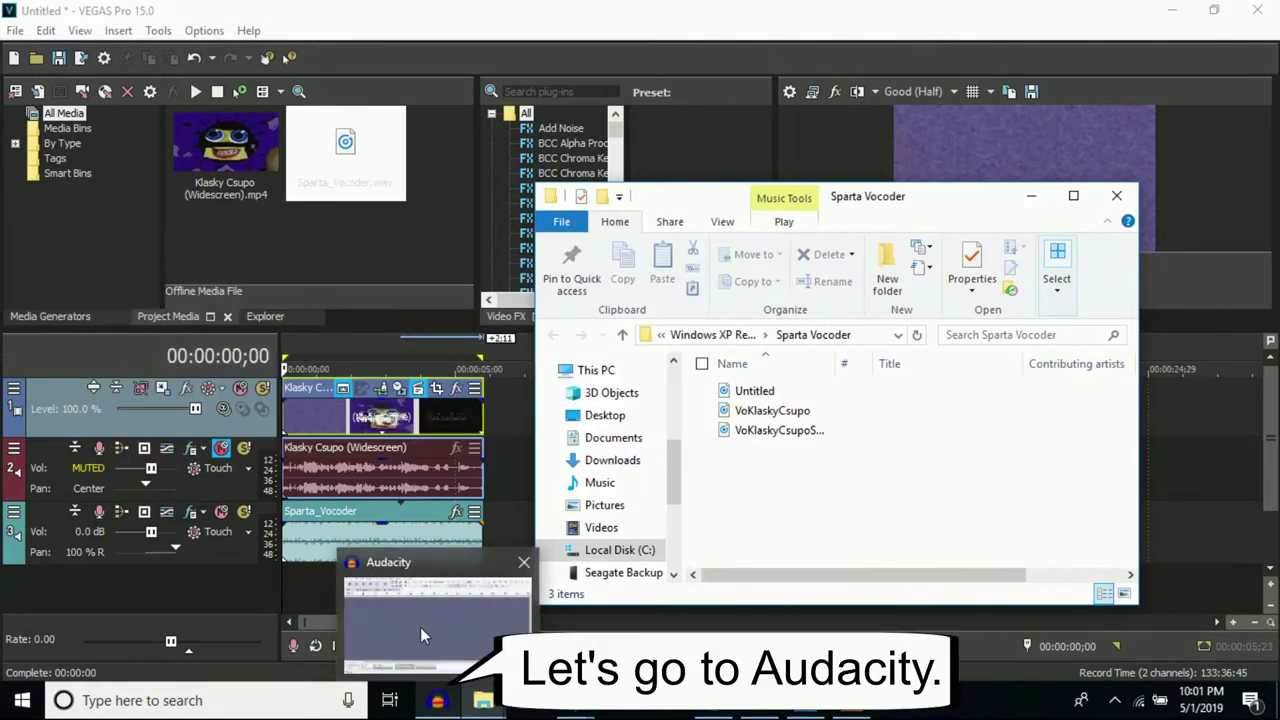
{"action": "mouse_move", "coordinate": [431, 627]}
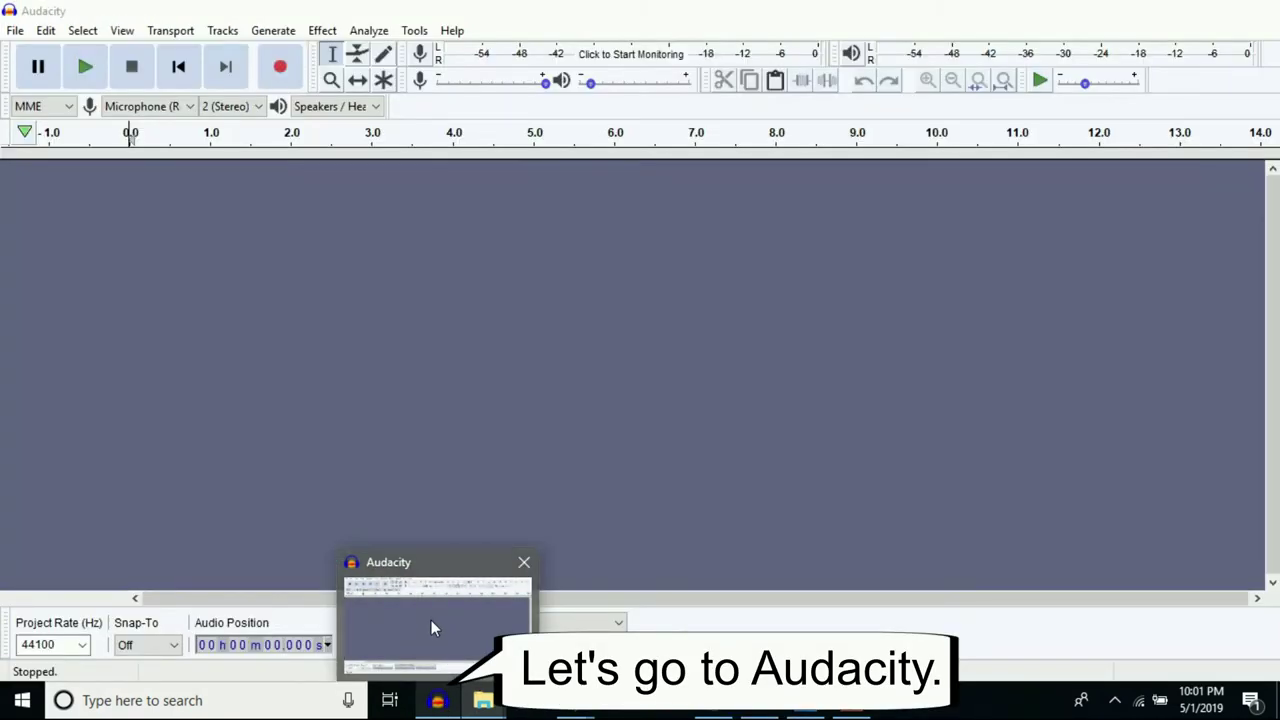
{"action": "left_click", "coordinate": [431, 627]}
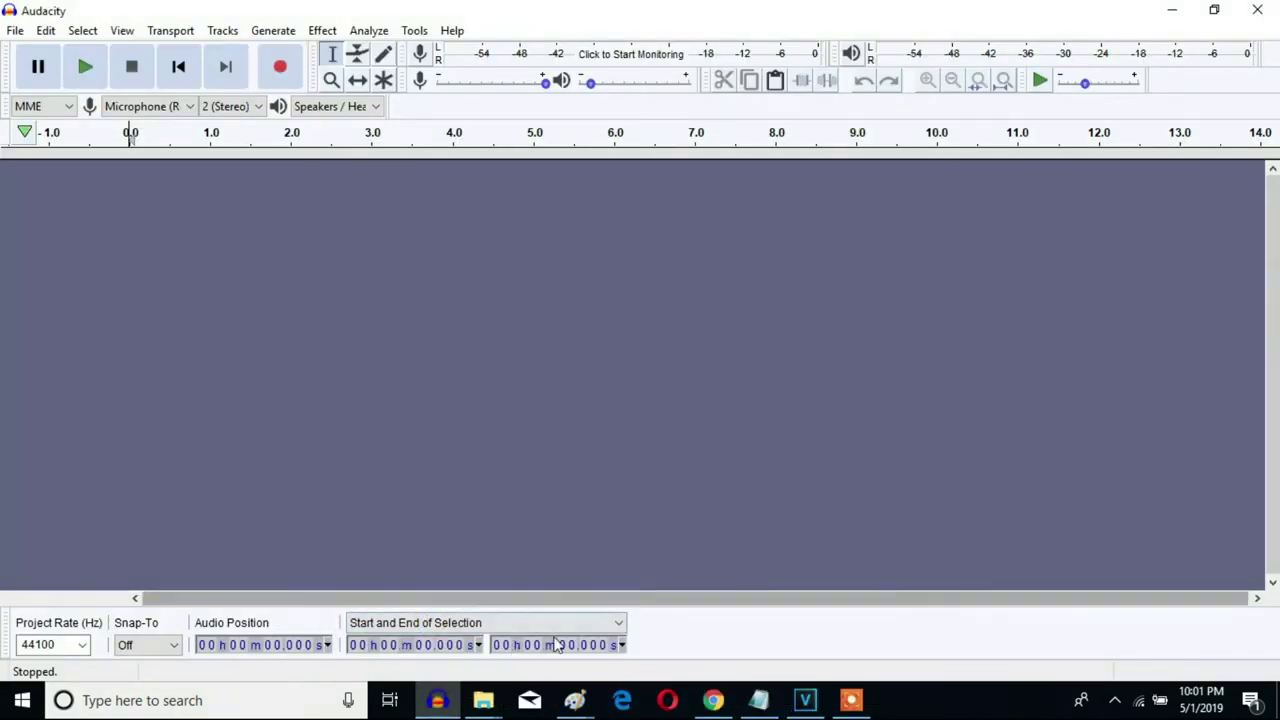
- Import VoKlaskyCsupo and VoKlaskyCsupoSpartaVocoder from the Sparta Vocoder folder into the Audacity project as two tracks, and minimize the folder window
{"action": "mouse_move", "coordinate": [483, 700]}
{"action": "left_click", "coordinate": [955, 580]}
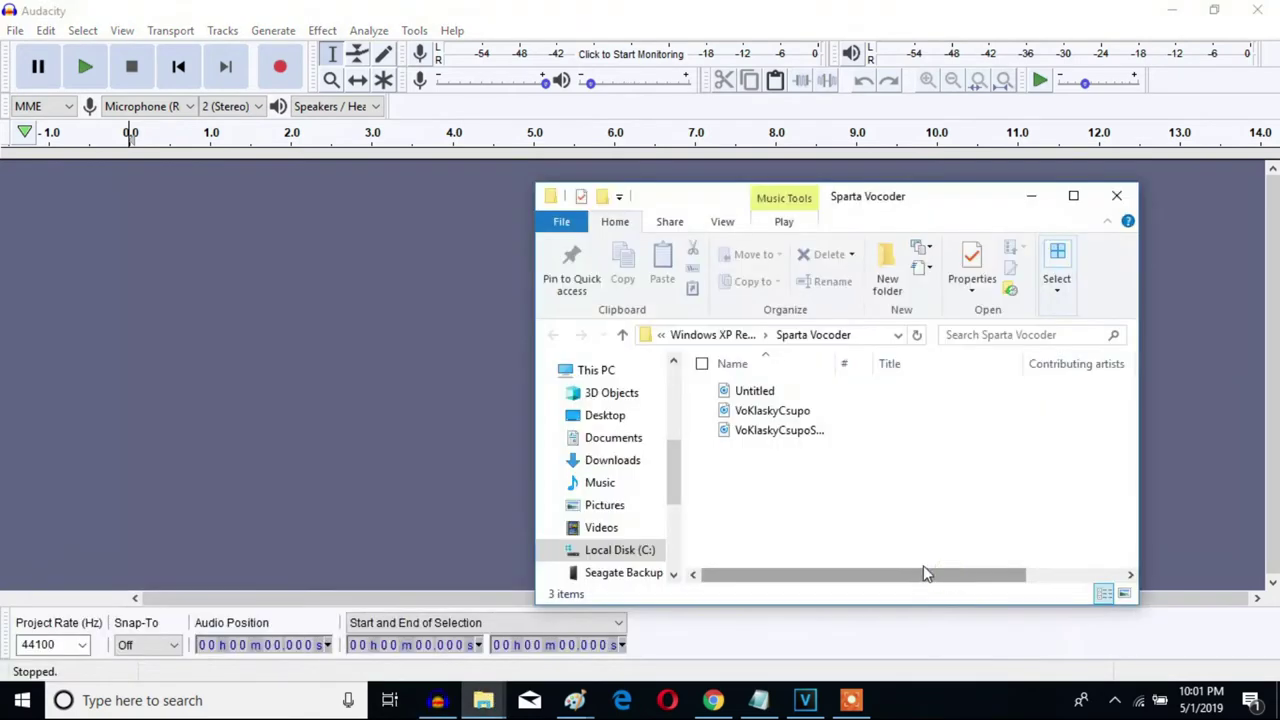
{"action": "left_click", "coordinate": [826, 420]}
{"action": "left_click_drag", "start_coordinate": [826, 420], "coordinate": [353, 329]}
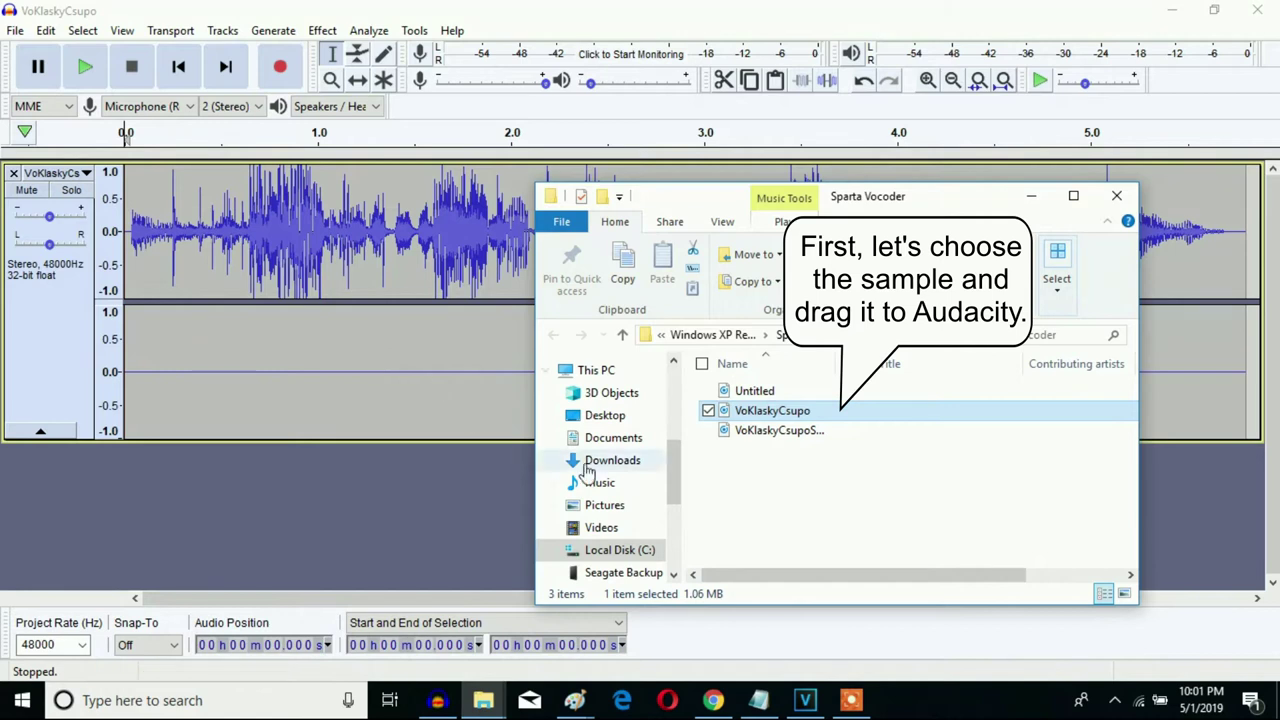
{"action": "left_click", "coordinate": [762, 438]}
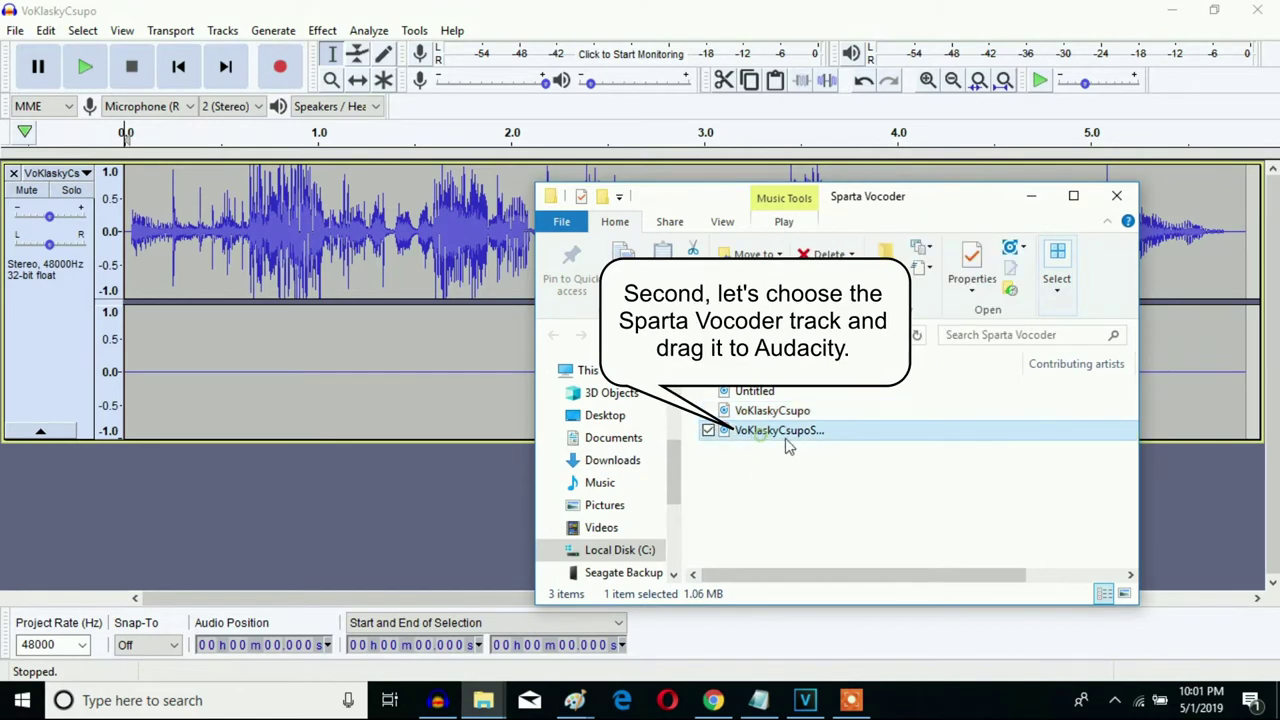
{"action": "left_click_drag", "start_coordinate": [789, 443], "coordinate": [325, 494]}
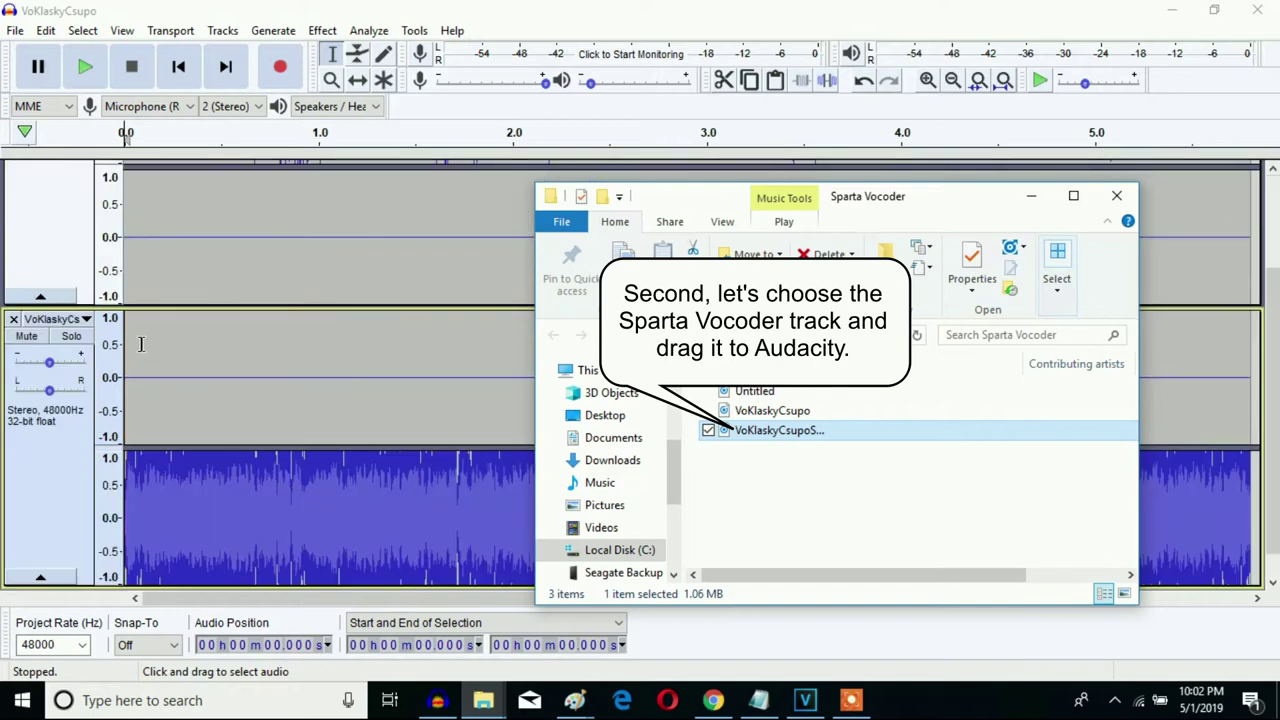
{"action": "left_click", "coordinate": [1022, 196]}
- Split the VoKlaskyCsupo stereo track into separate channels and delete its empty right channel track
{"action": "scroll", "coordinate": [1018, 200], "scroll_direction": "up", "scroll_amount": 3}
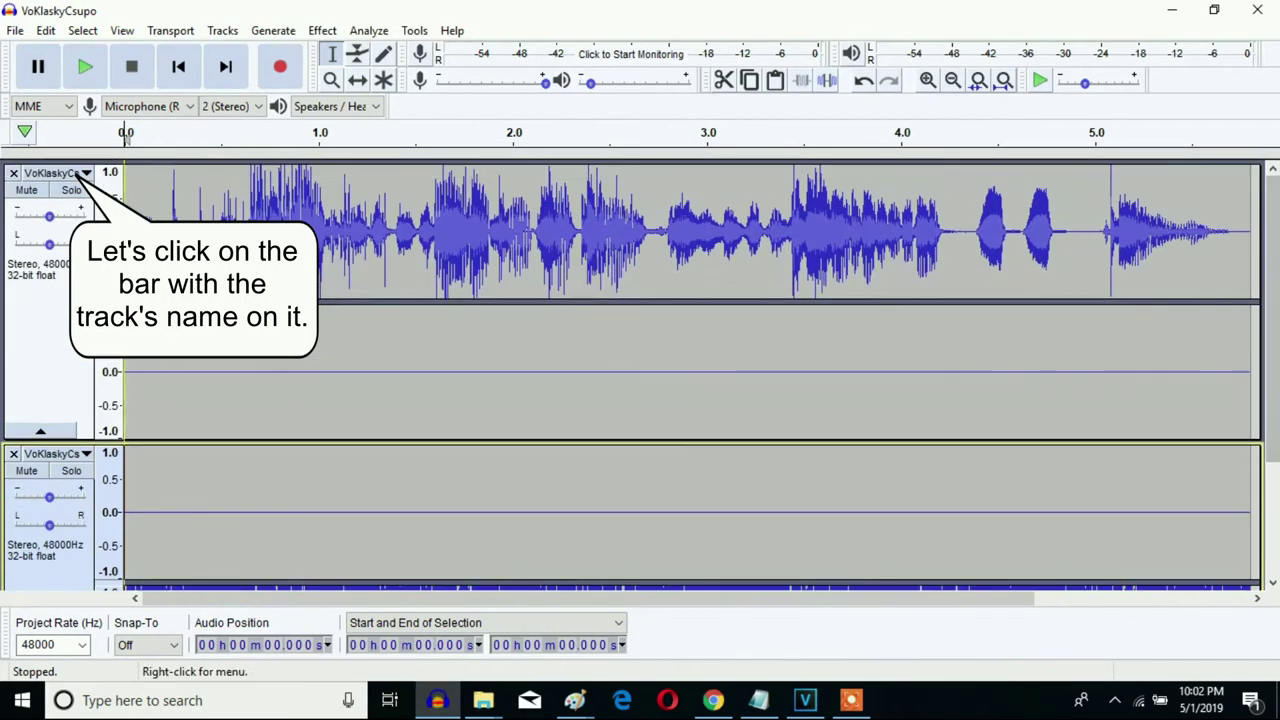
{"action": "left_click", "coordinate": [84, 177]}
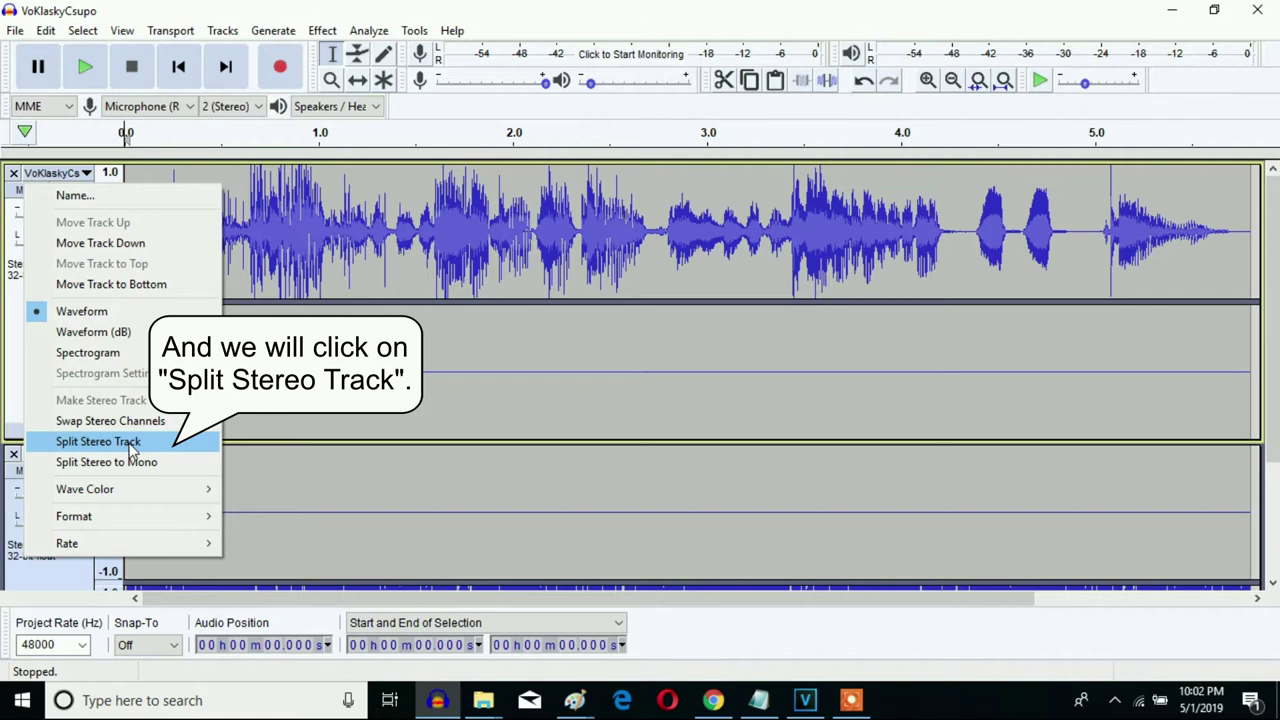
{"action": "left_click", "coordinate": [130, 446]}
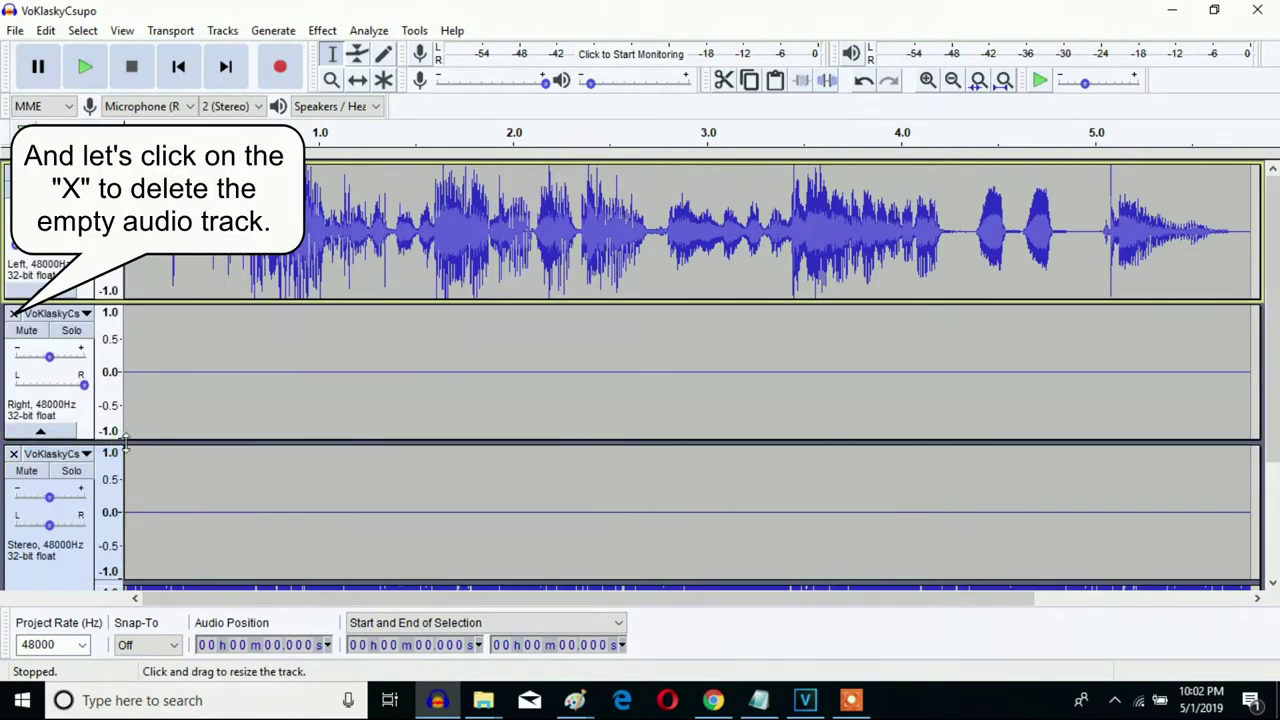
{"action": "left_click", "coordinate": [14, 316]}
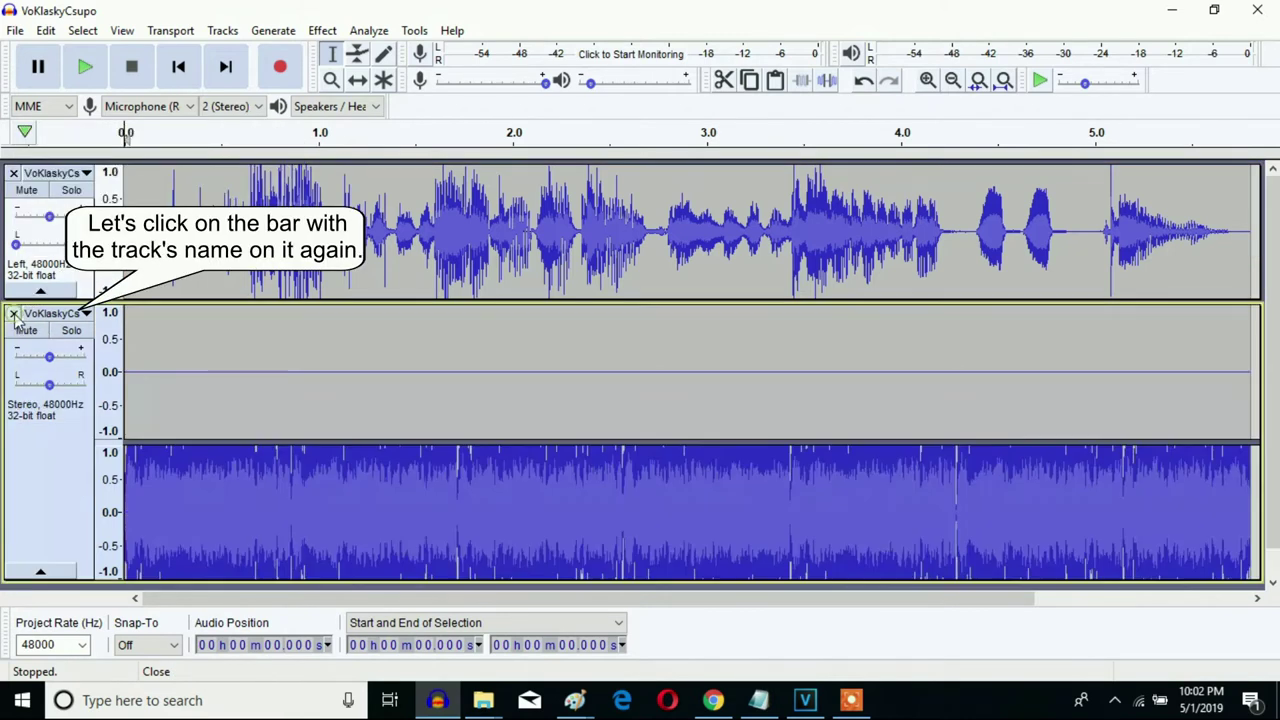
- Split the VoKlaskyCsupoSpartaVocoder stereo track into separate channels and delete its empty left channel track
{"action": "left_click", "coordinate": [85, 315]}
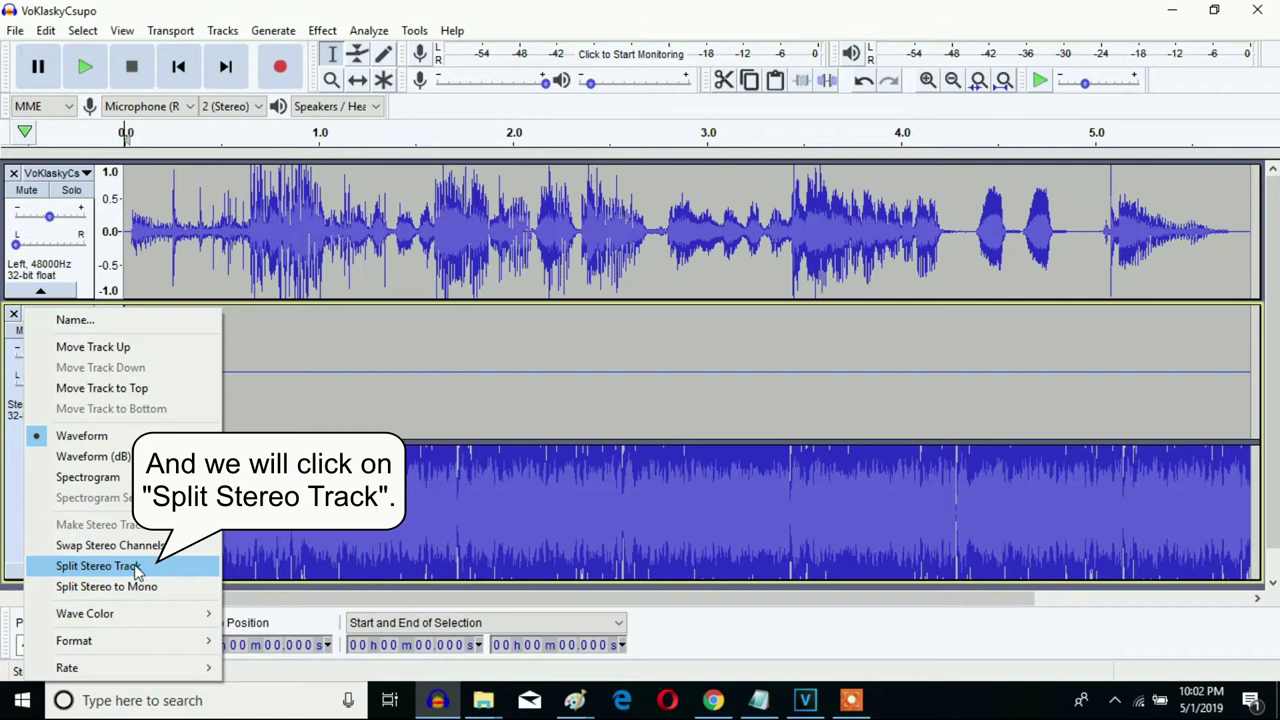
{"action": "left_click", "coordinate": [137, 566]}
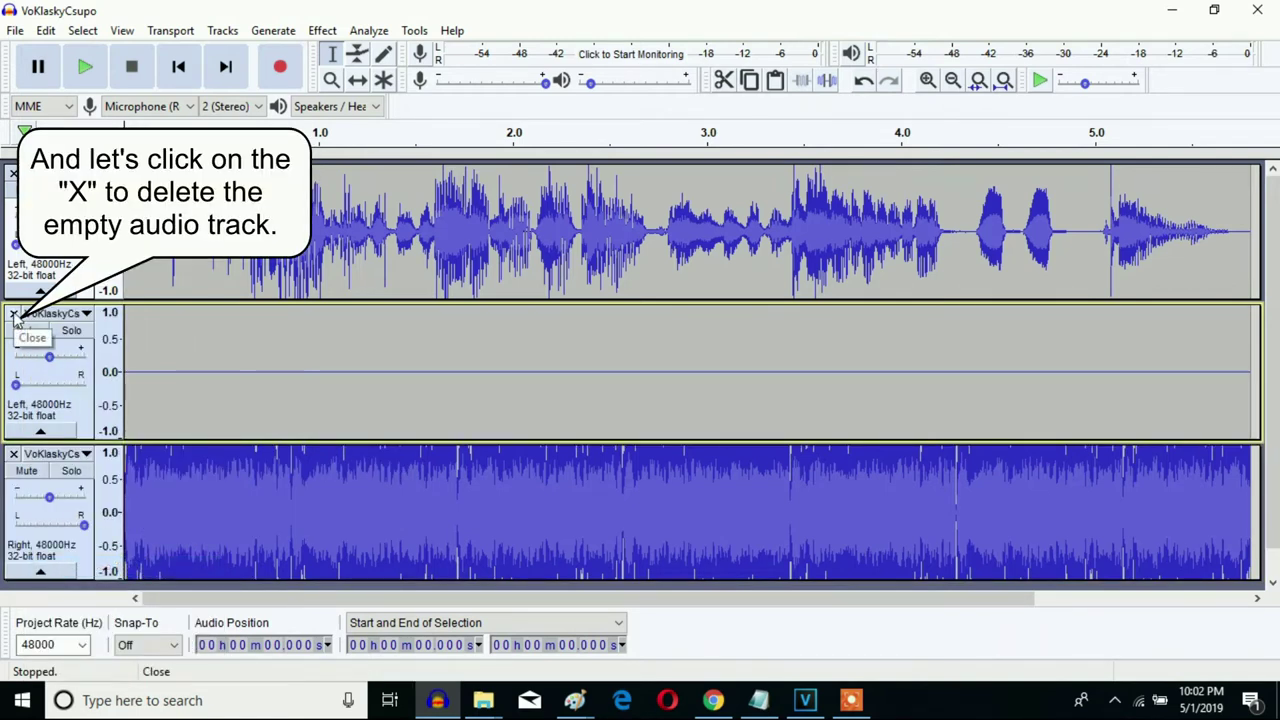
{"action": "left_click", "coordinate": [14, 314]}
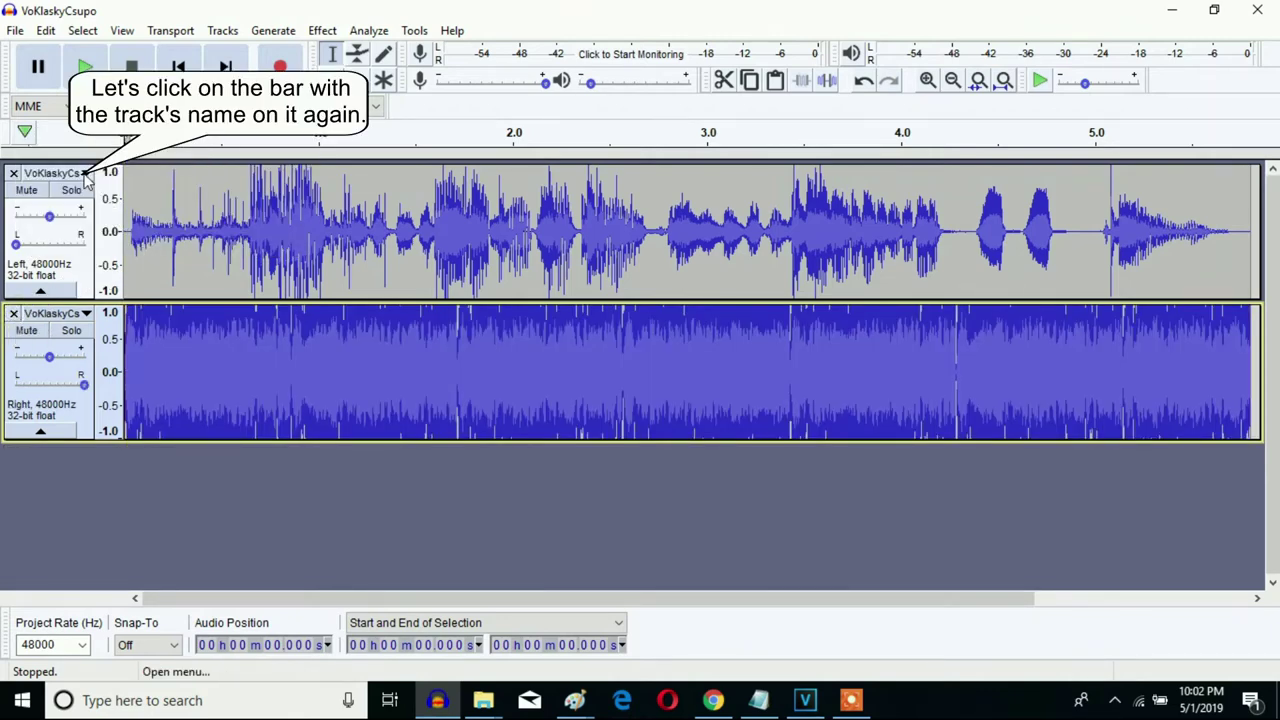
- Combine the two remaining tracks into one stereo track and apply the Vocoder effect to all of it with the default settings
{"action": "left_click", "coordinate": [86, 174]}
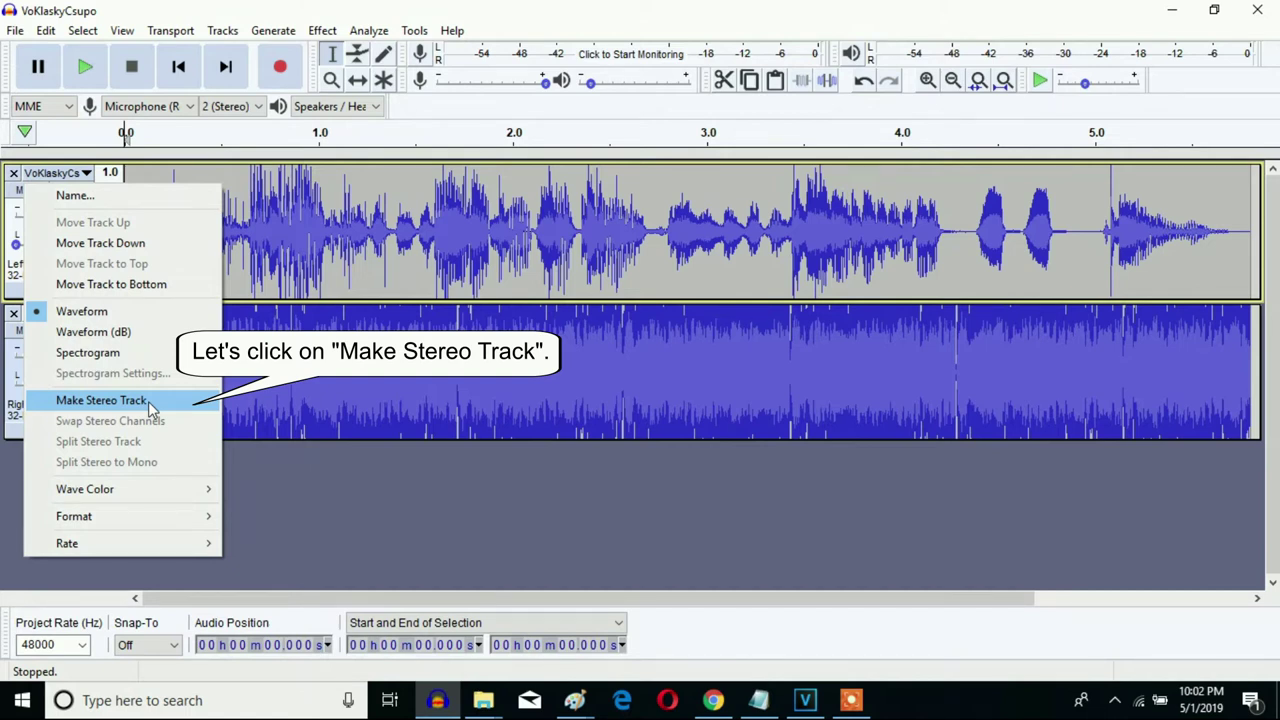
{"action": "left_click", "coordinate": [148, 402]}
{"action": "key", "text": "ctrl+a"}
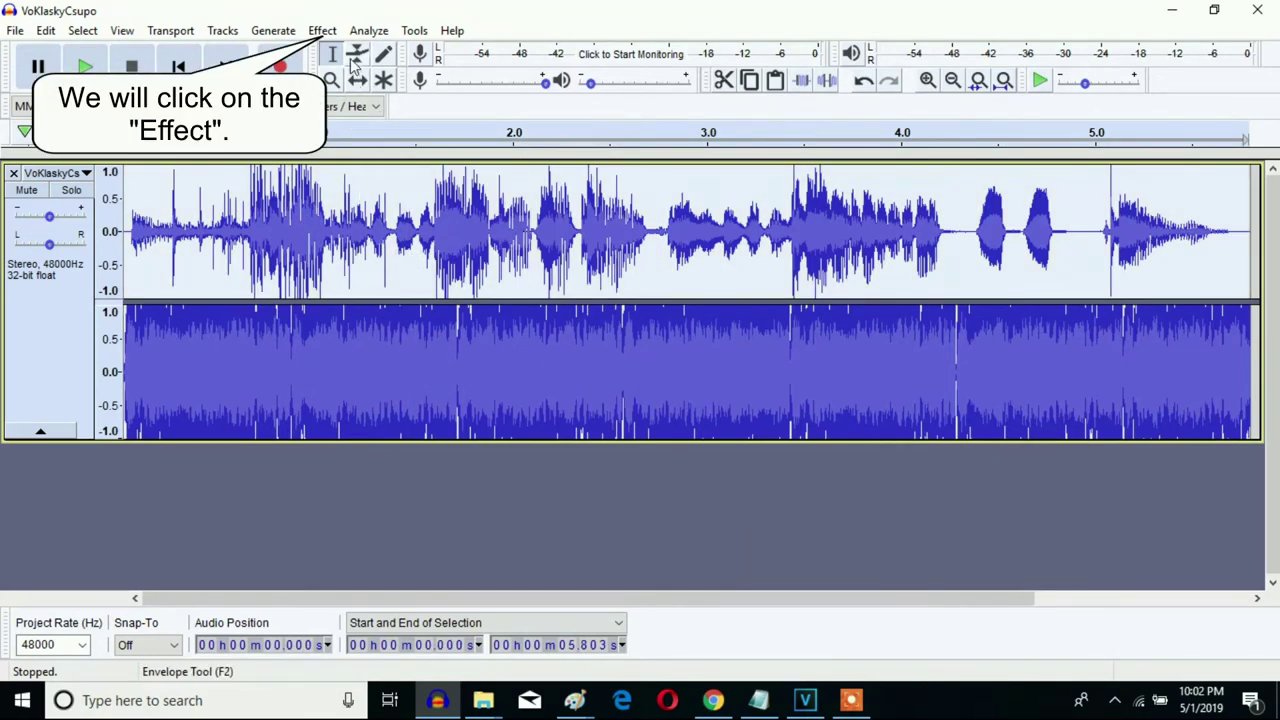
{"action": "left_click", "coordinate": [322, 30]}
{"action": "mouse_move", "coordinate": [368, 708]}
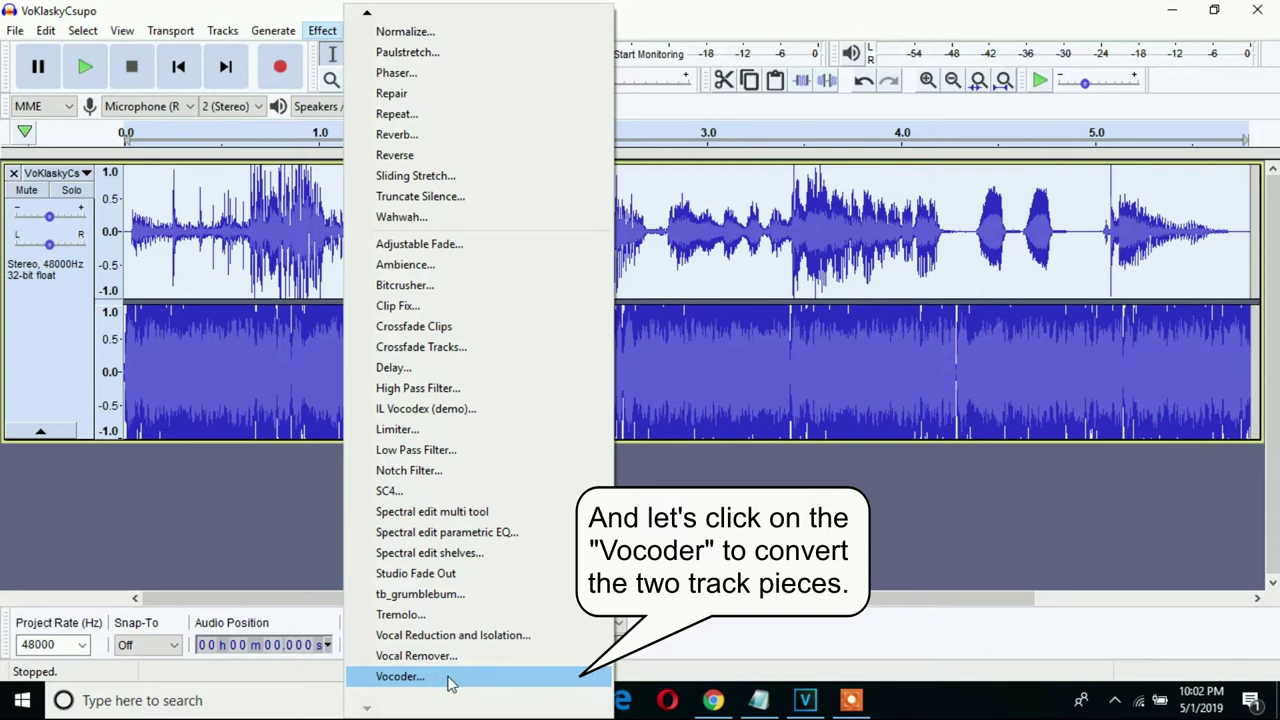
{"action": "left_click", "coordinate": [449, 677]}
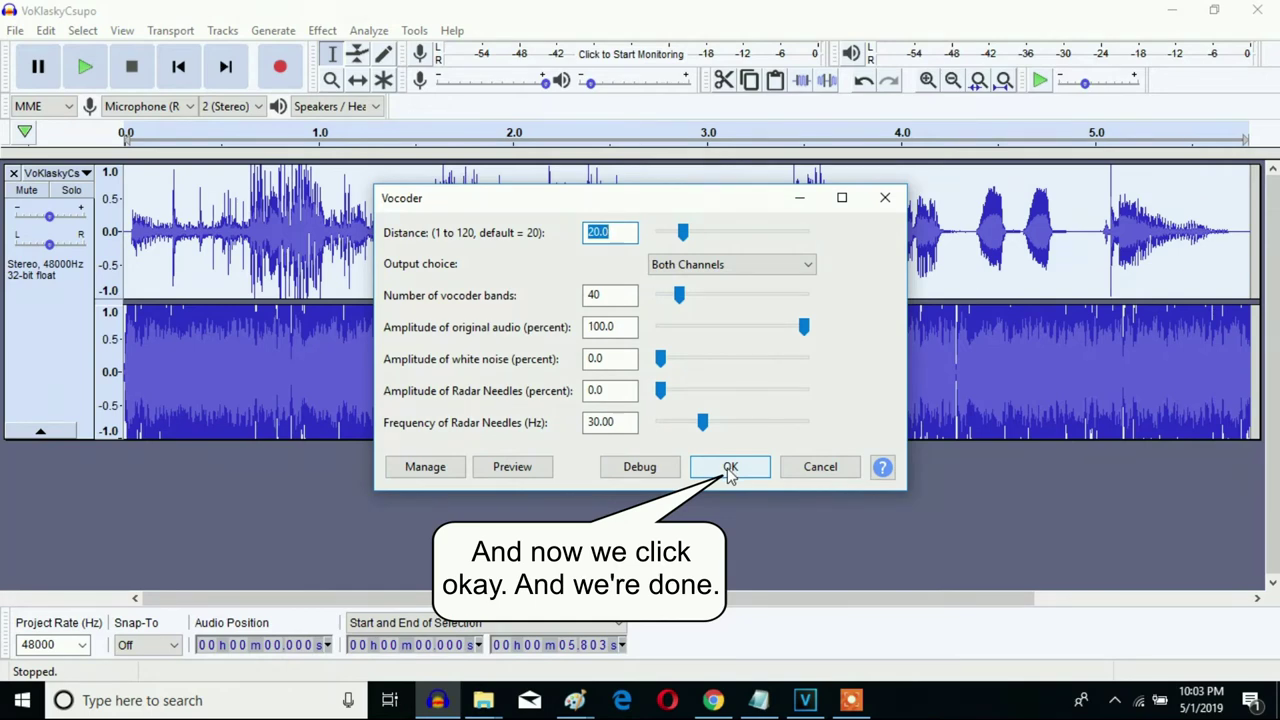
{"action": "left_click", "coordinate": [729, 470]}
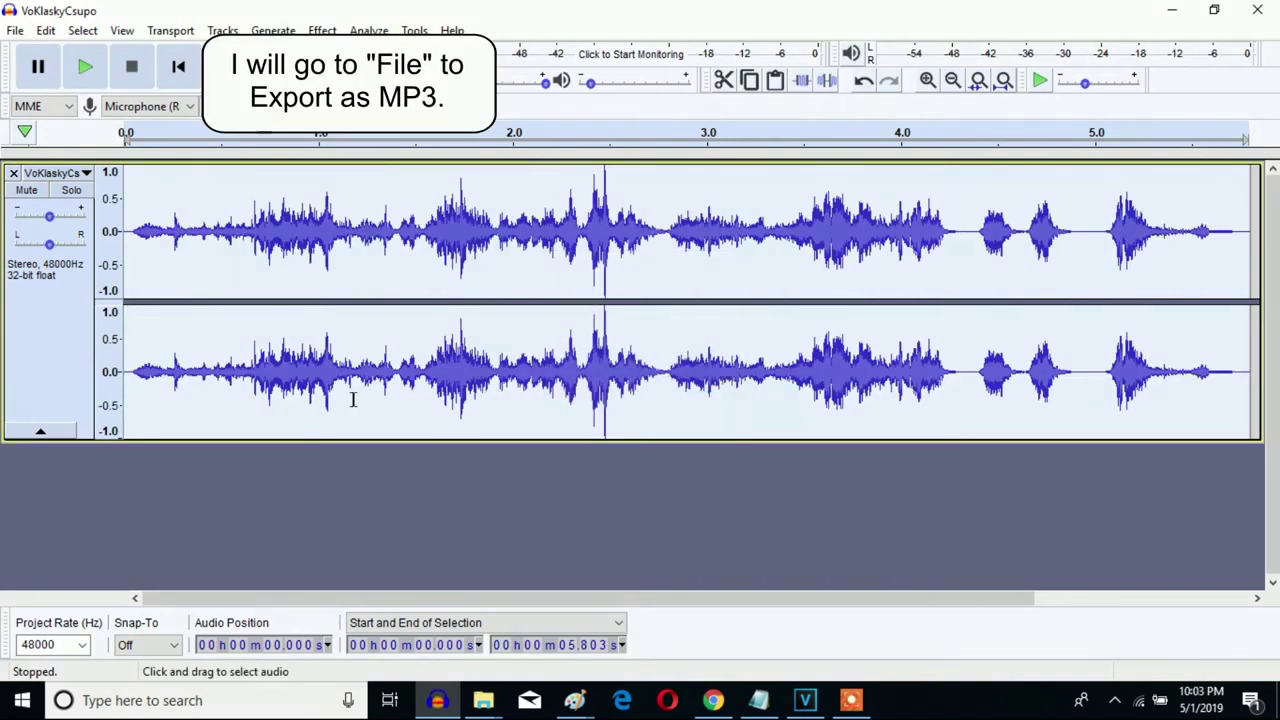
- Export the audio as an MP3 named Klasky Csupo In Sparta Vocoder in the Audacity folder, leaving the metadata tags empty
{"action": "left_click", "coordinate": [15, 30]}
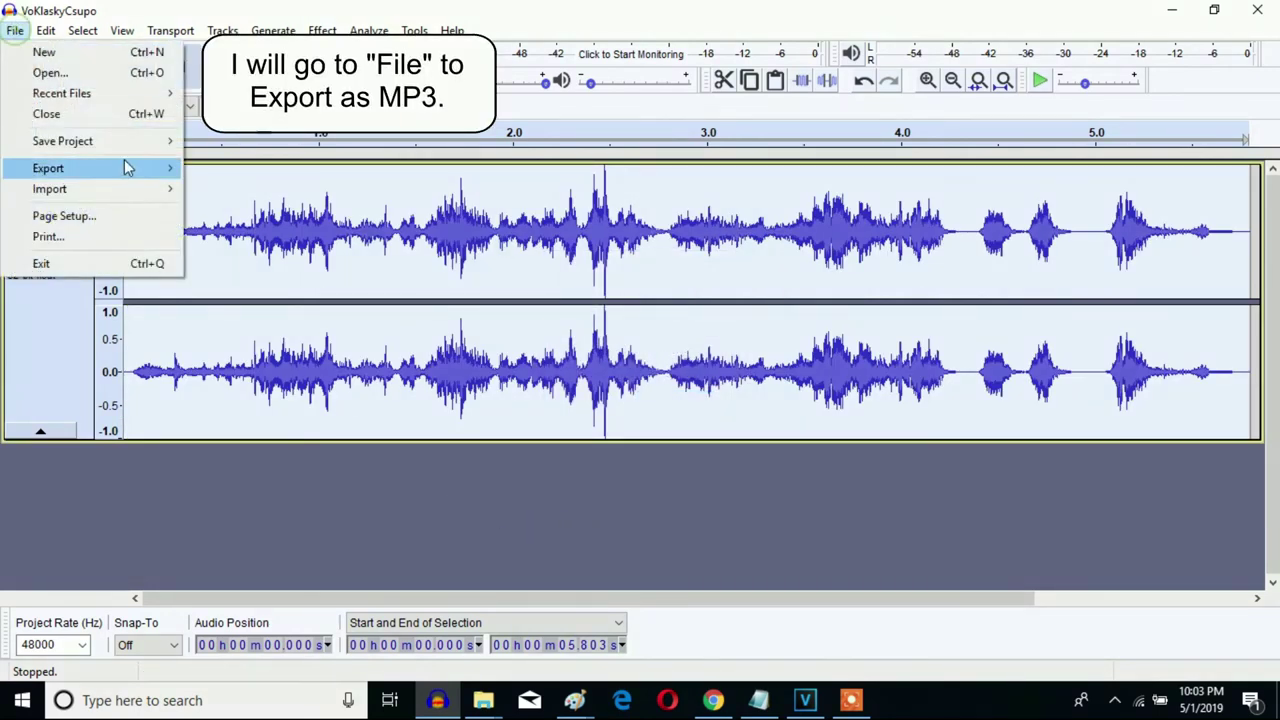
{"action": "mouse_move", "coordinate": [120, 172]}
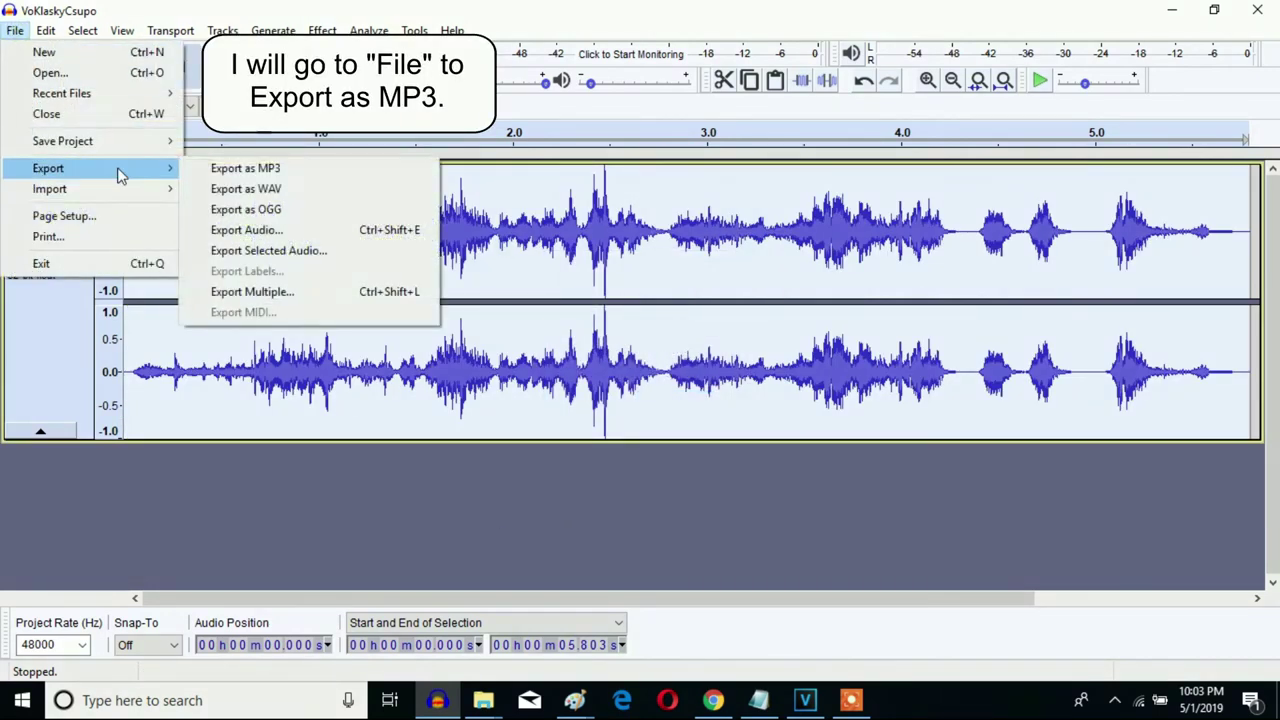
{"action": "left_click", "coordinate": [305, 170]}
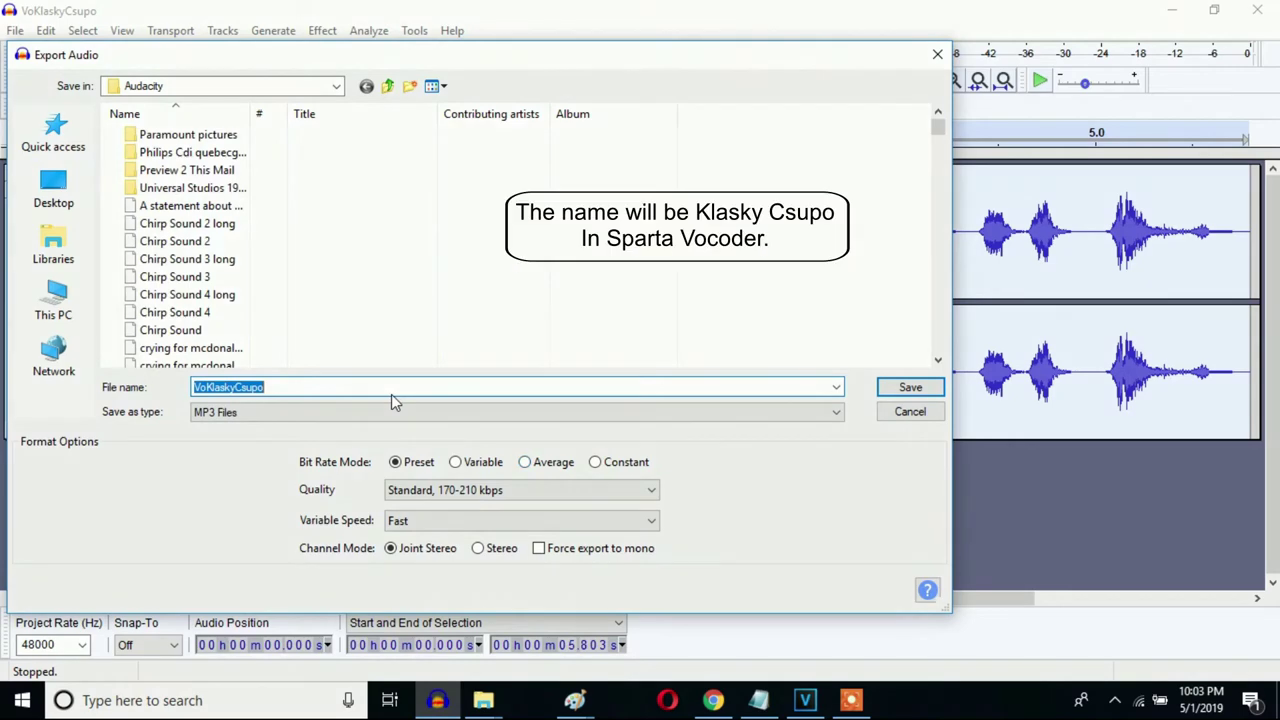
{"action": "type", "text": "Klasky Csupo In S"}
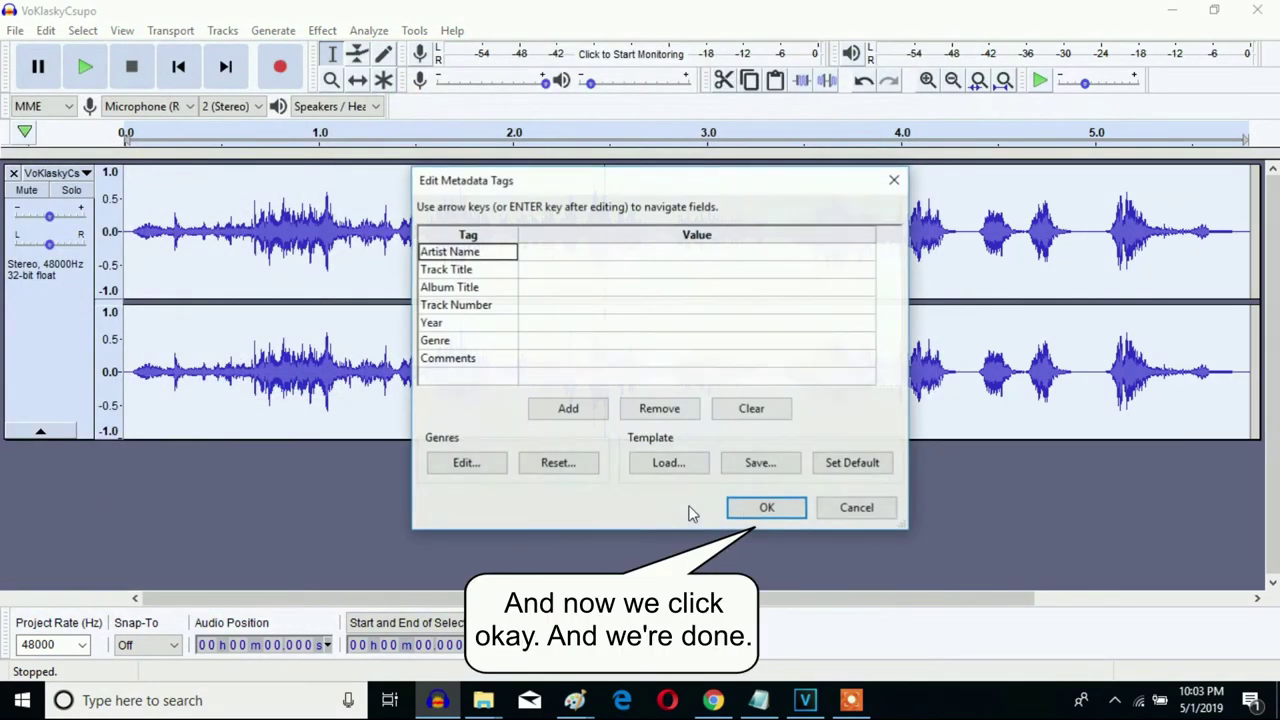
{"action": "left_click", "coordinate": [764, 510]}
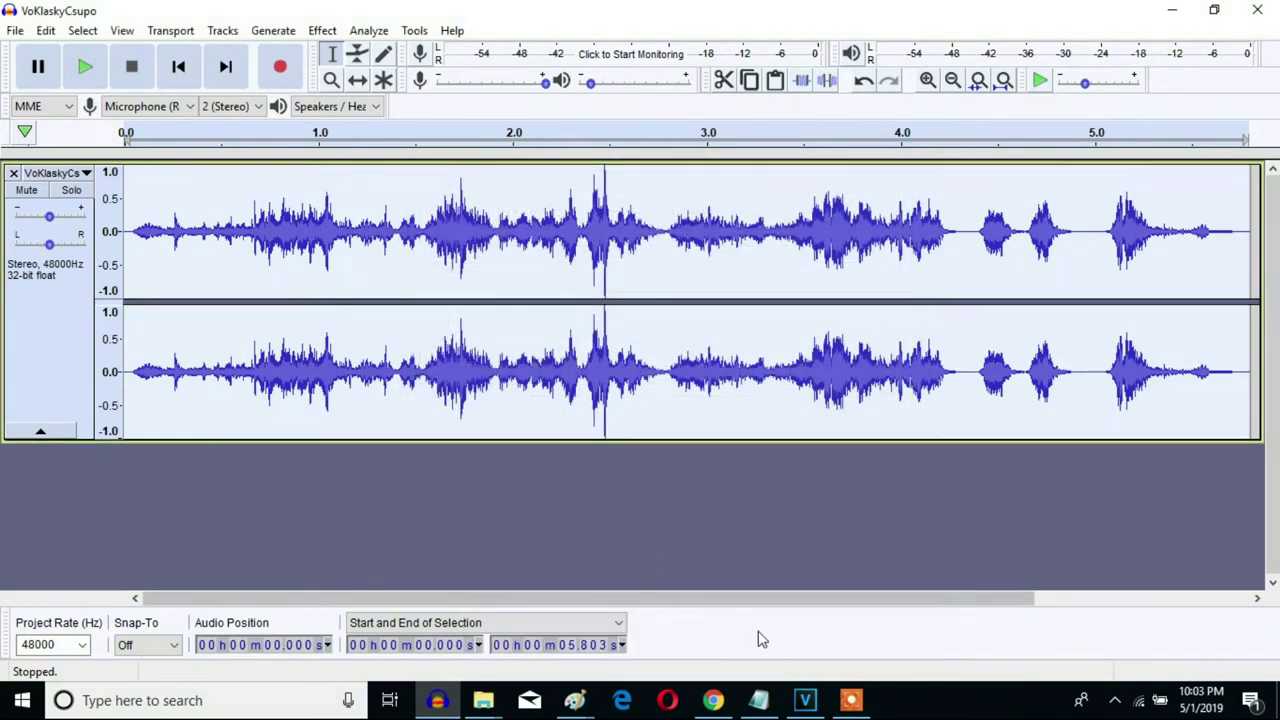
- Switch to VEGAS Pro, open the Audacity folder from the Windows search and search it for "Kl"
{"action": "left_click", "coordinate": [803, 704]}
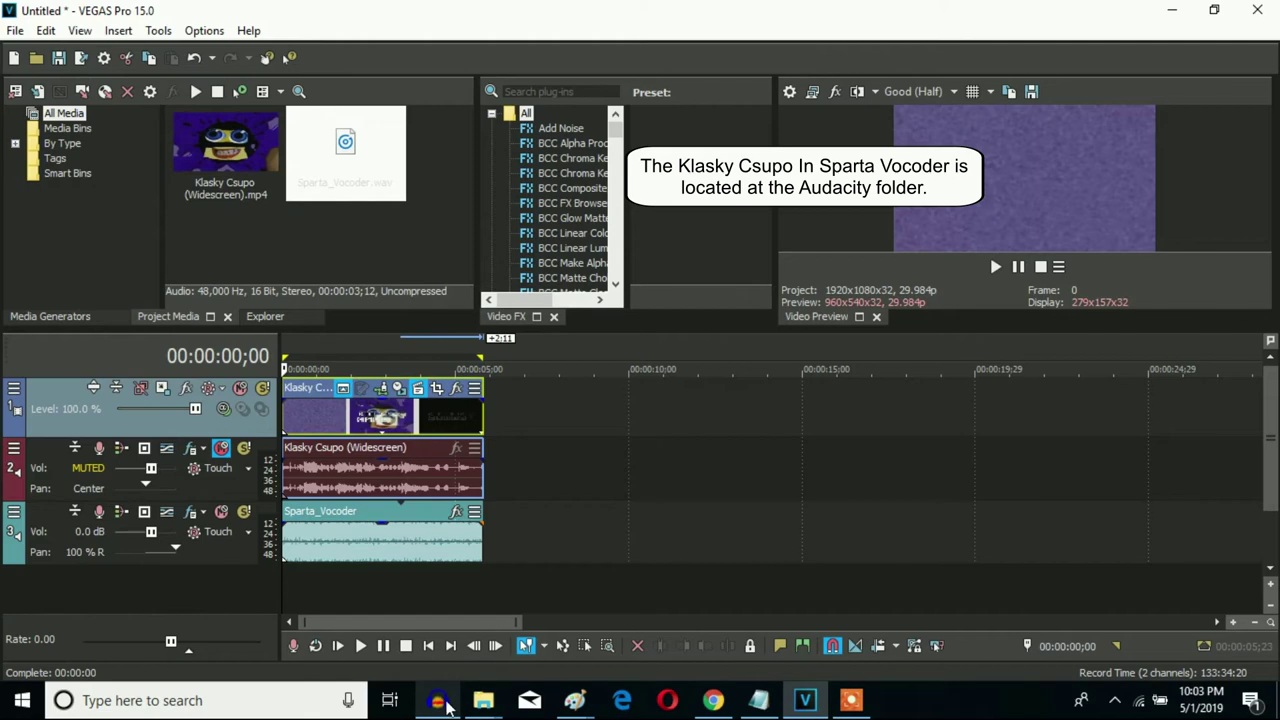
{"action": "left_click", "coordinate": [274, 705]}
{"action": "type", "text": "Au"}
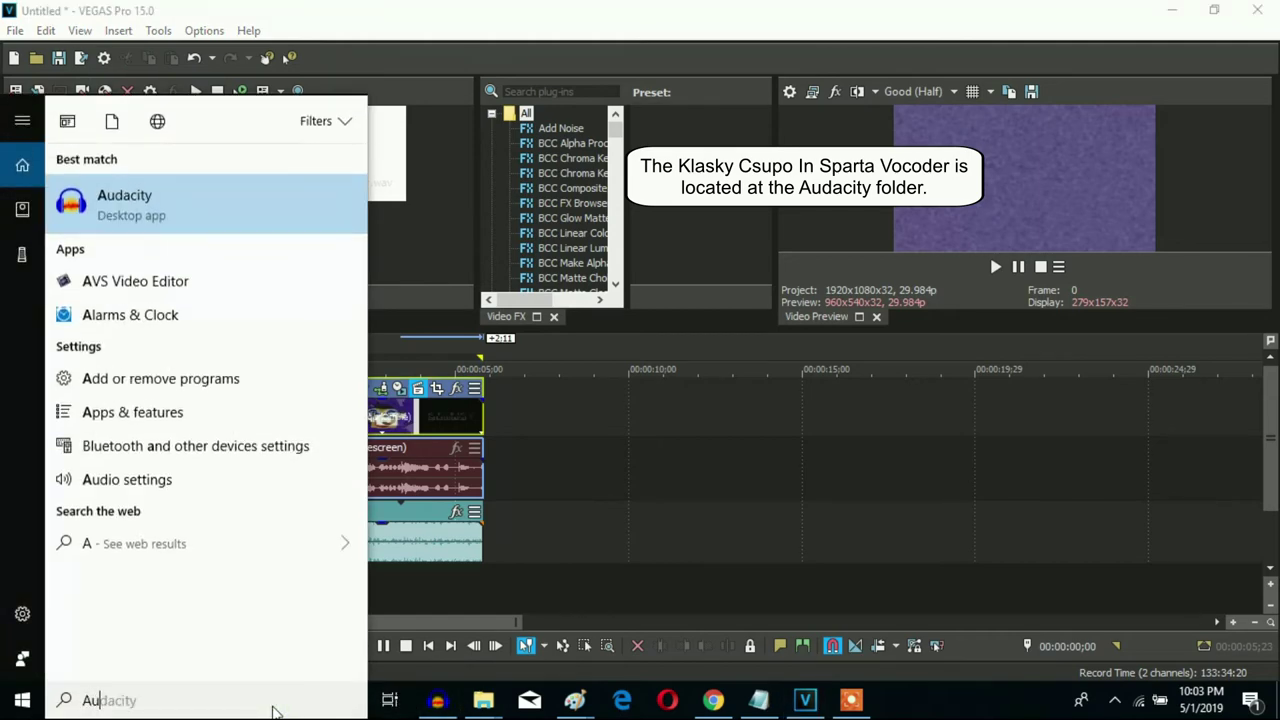
{"action": "type", "text": "d"}
{"action": "left_click", "coordinate": [185, 278]}
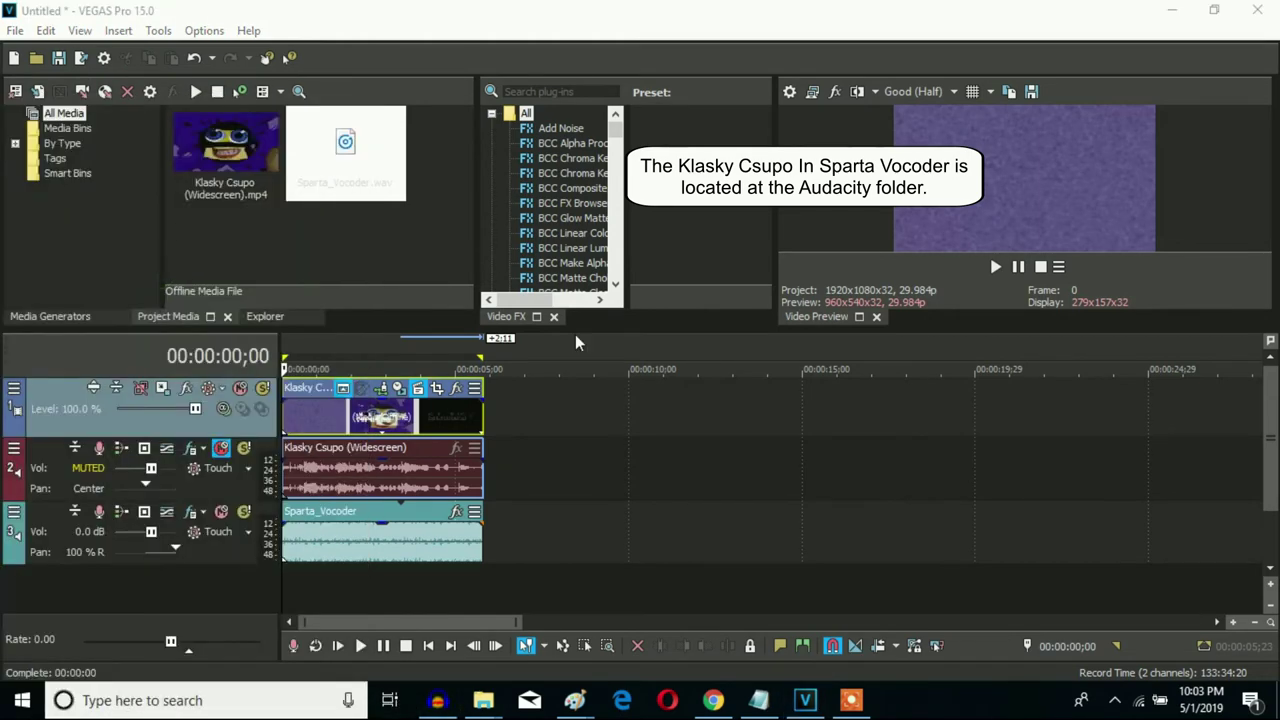
{"action": "left_click", "coordinate": [943, 385]}
{"action": "type", "text": "Kl"}
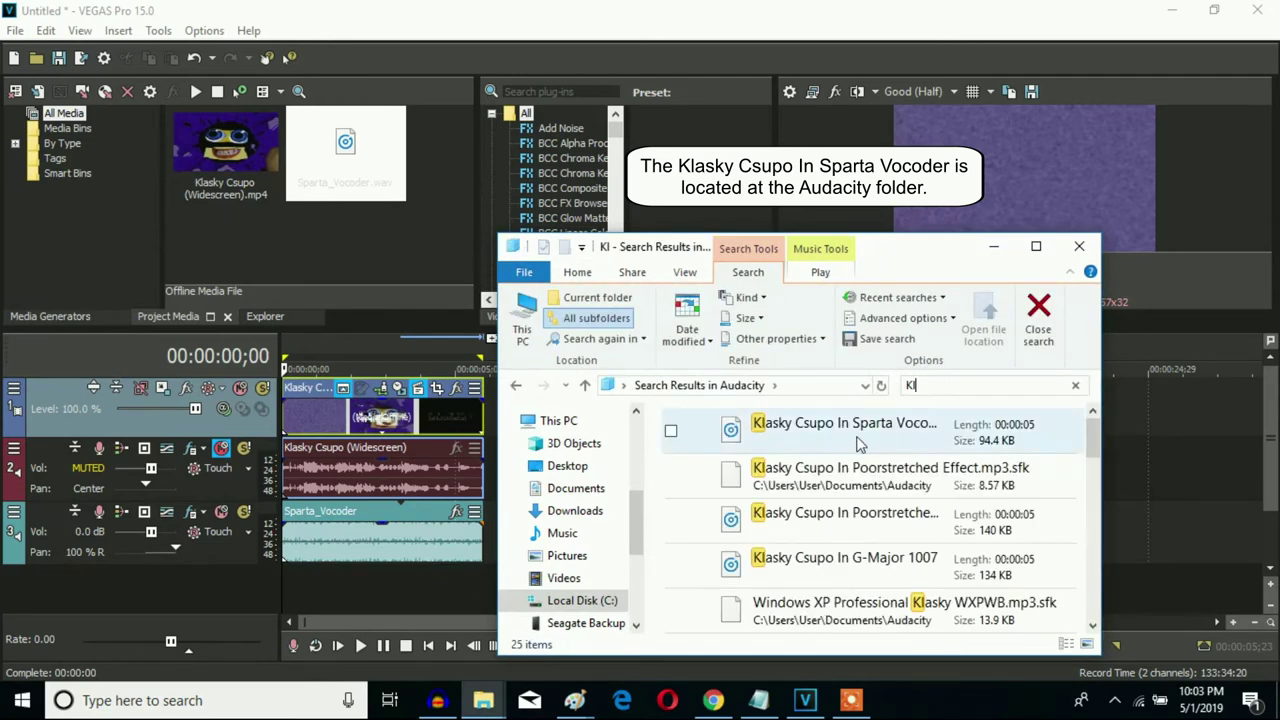
- Place the Klasky Csupo In Sparta Vocoder MP3 directly after the existing event on the muted audio track, and unmute that track
{"action": "left_click", "coordinate": [852, 436]}
{"action": "left_click_drag", "start_coordinate": [615, 253], "coordinate": [830, 240]}
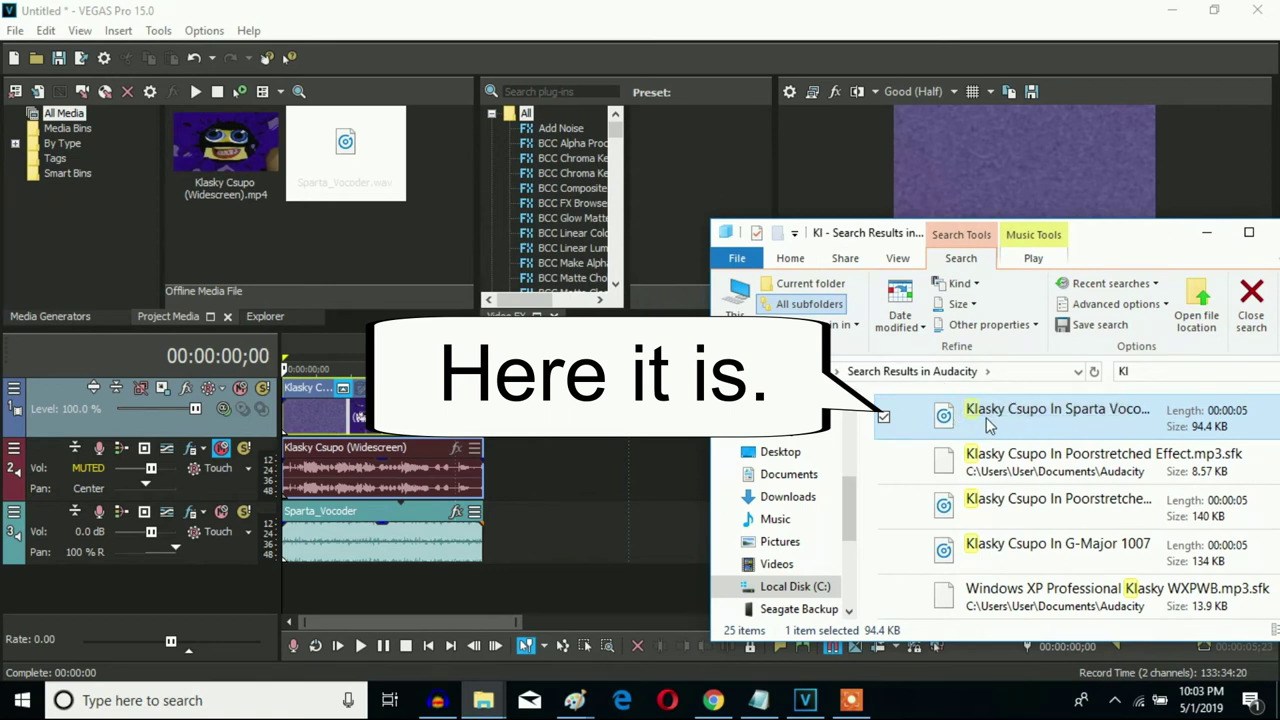
{"action": "left_click_drag", "start_coordinate": [1004, 427], "coordinate": [503, 496]}
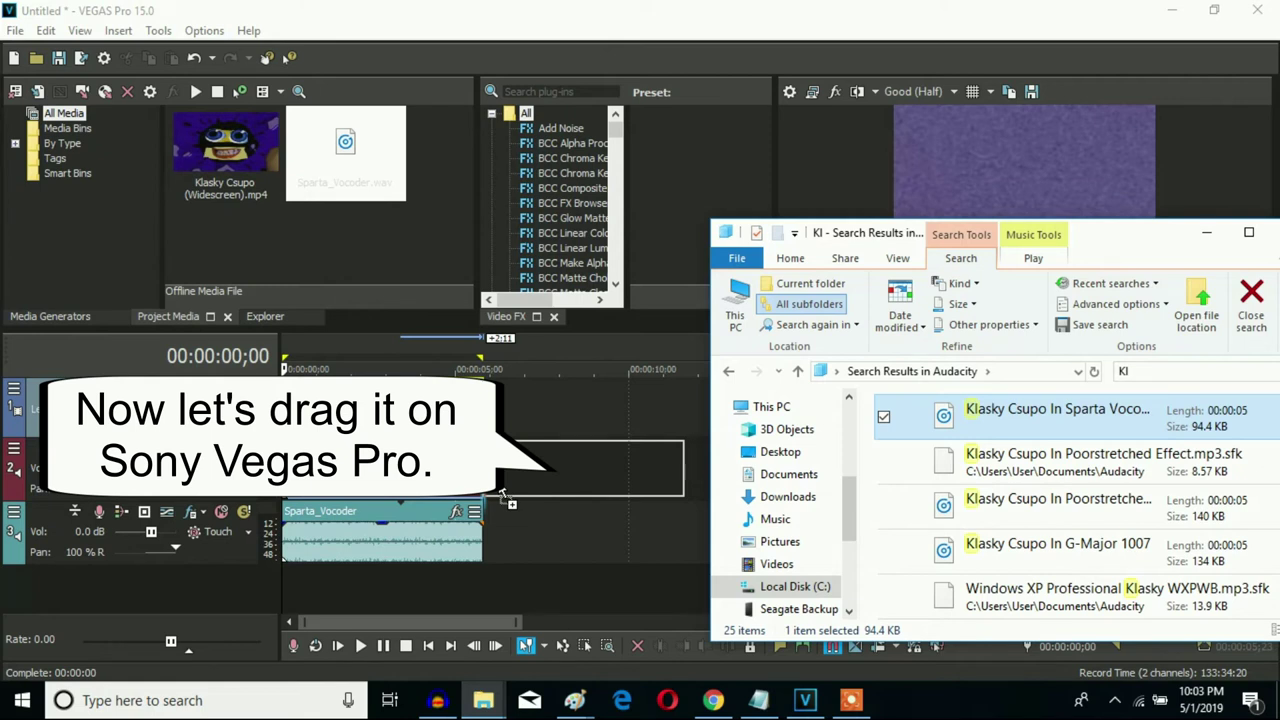
{"action": "left_click_drag", "start_coordinate": [503, 496], "coordinate": [503, 492]}
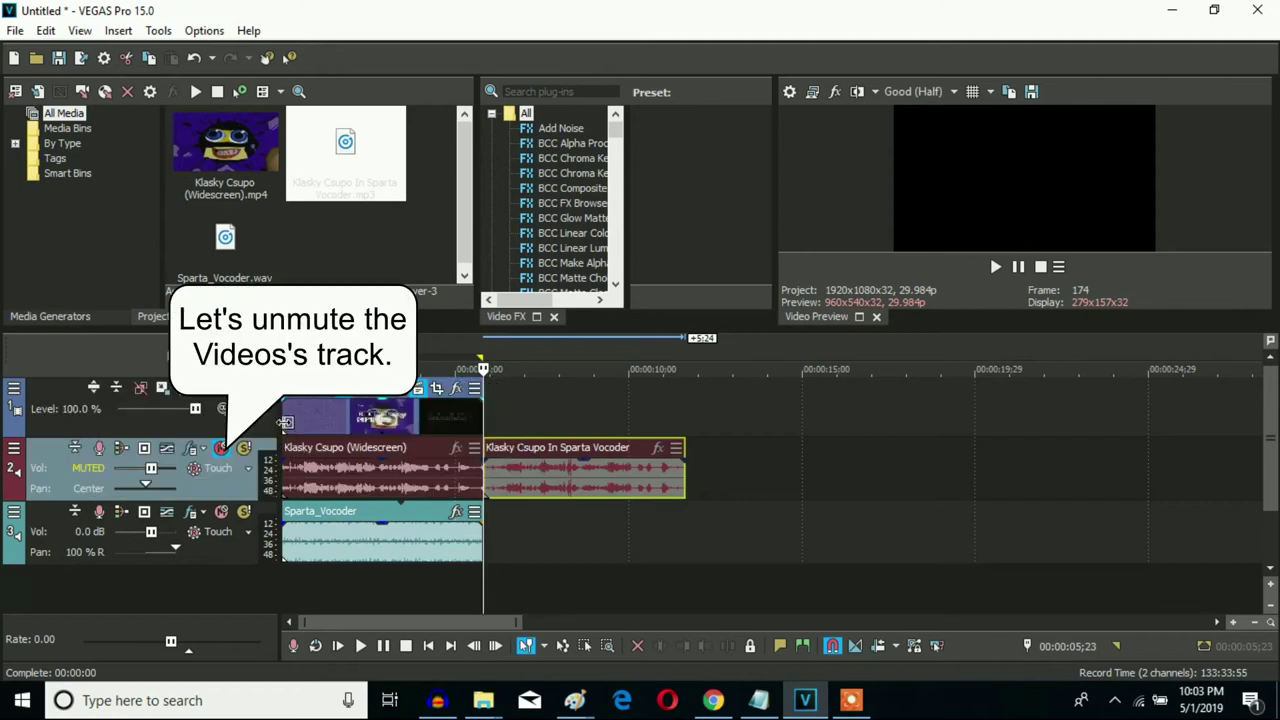
{"action": "left_click", "coordinate": [286, 421]}
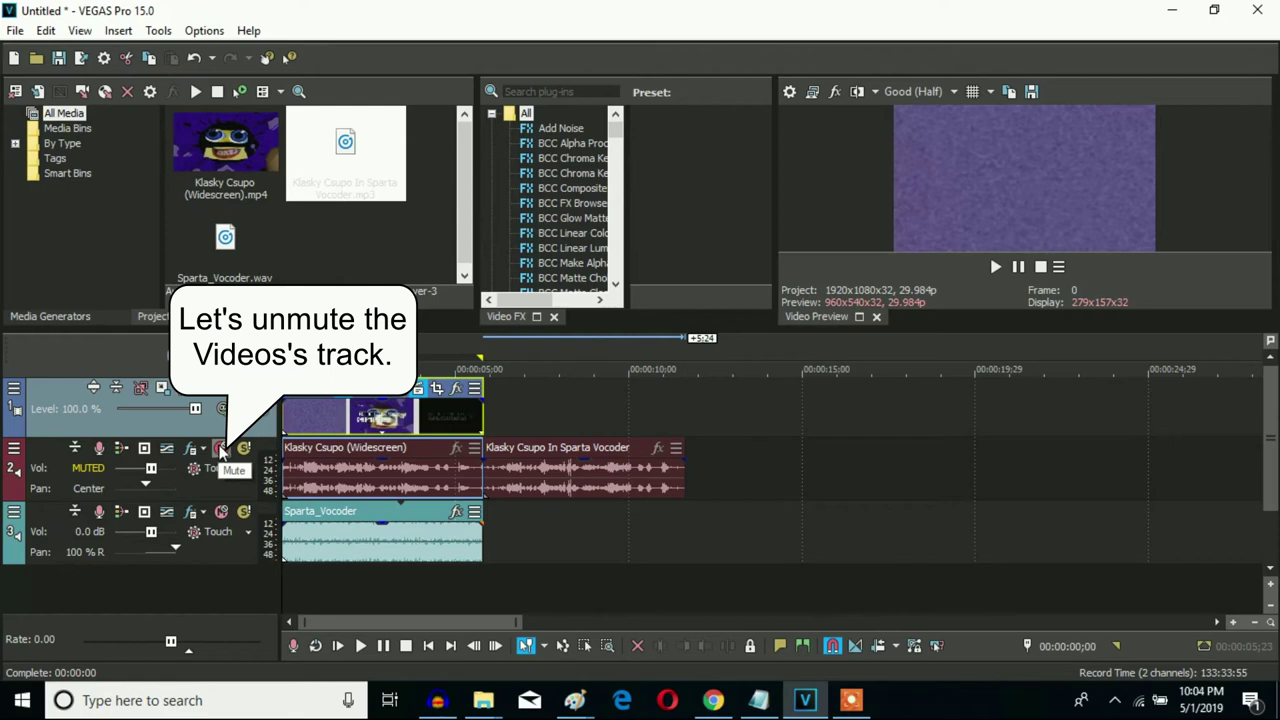
{"action": "left_click", "coordinate": [221, 451]}
- Ungroup and delete the video's original Klasky Csupo (Widescreen) audio event, and delete the whole Sparta_Vocoder track
{"action": "left_click", "coordinate": [320, 482]}
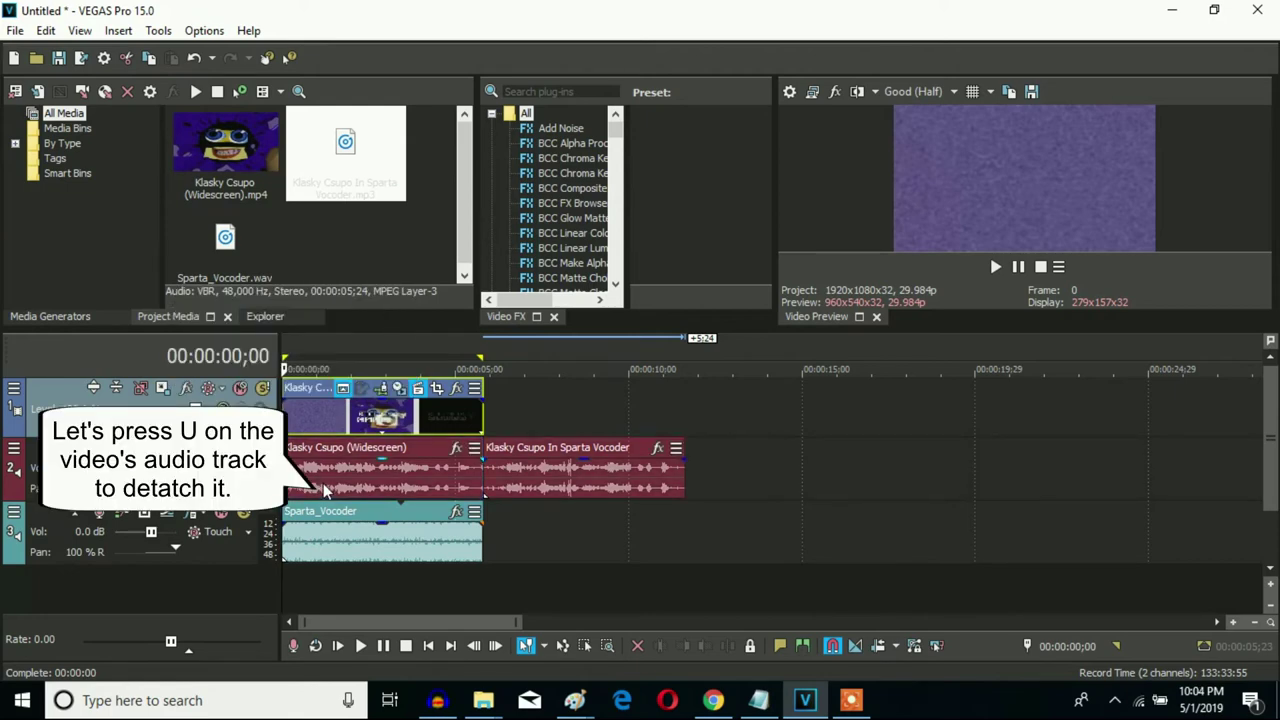
{"action": "key", "text": "u"}
{"action": "right_click", "coordinate": [322, 482]}
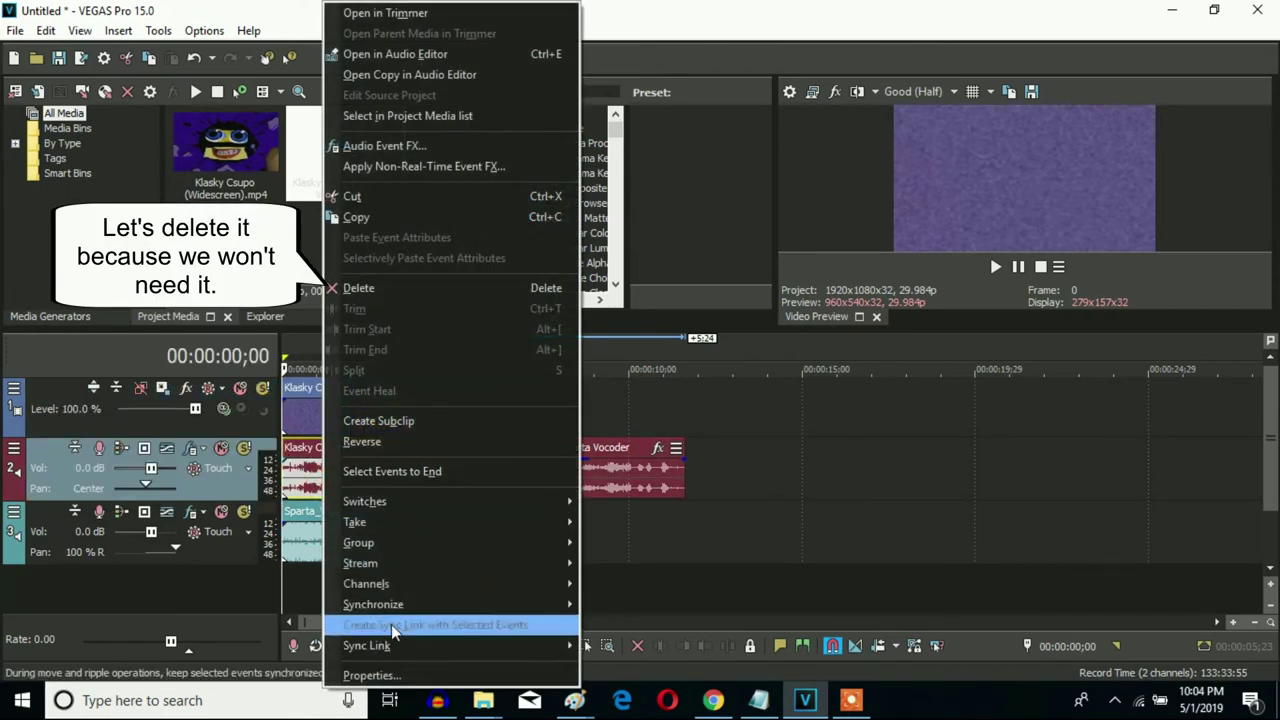
{"action": "left_click", "coordinate": [367, 290]}
{"action": "right_click", "coordinate": [520, 530]}
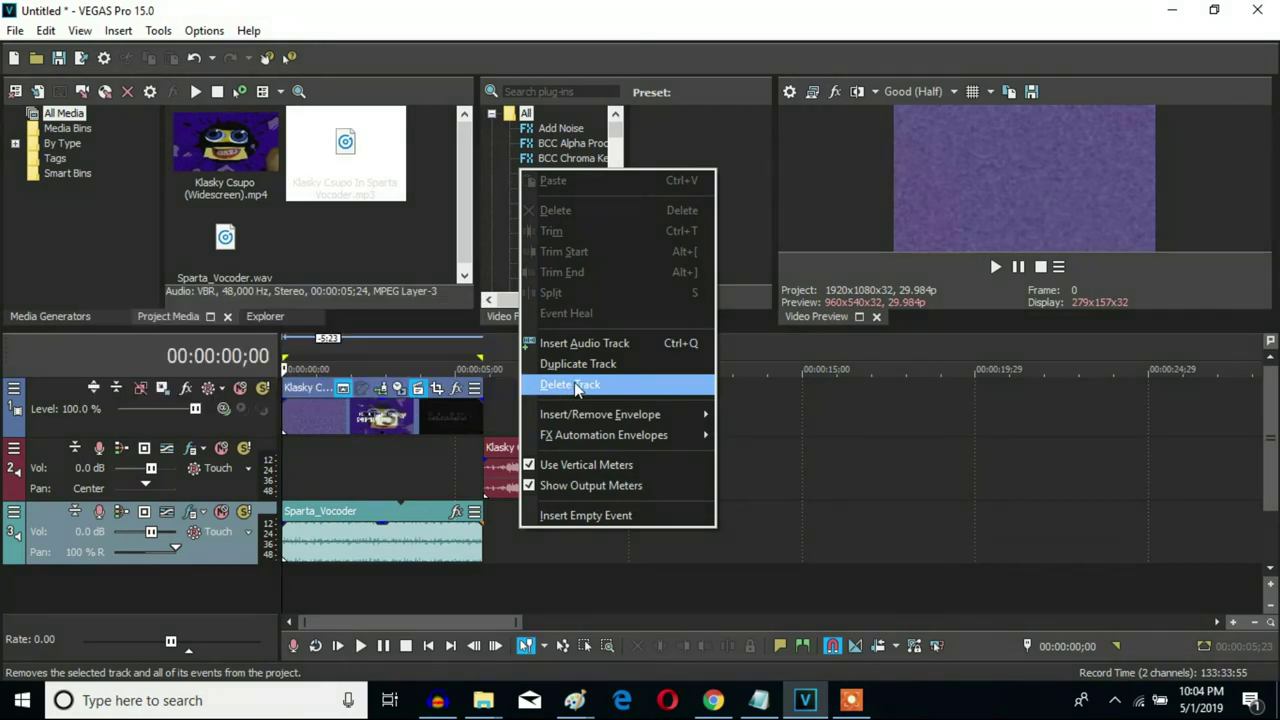
{"action": "left_click", "coordinate": [574, 384]}
- Move the Klasky Csupo In Sparta Vocoder event to the timeline start under the video and trim its end to match the video without a fade-out
{"action": "left_click_drag", "start_coordinate": [549, 487], "coordinate": [338, 485]}
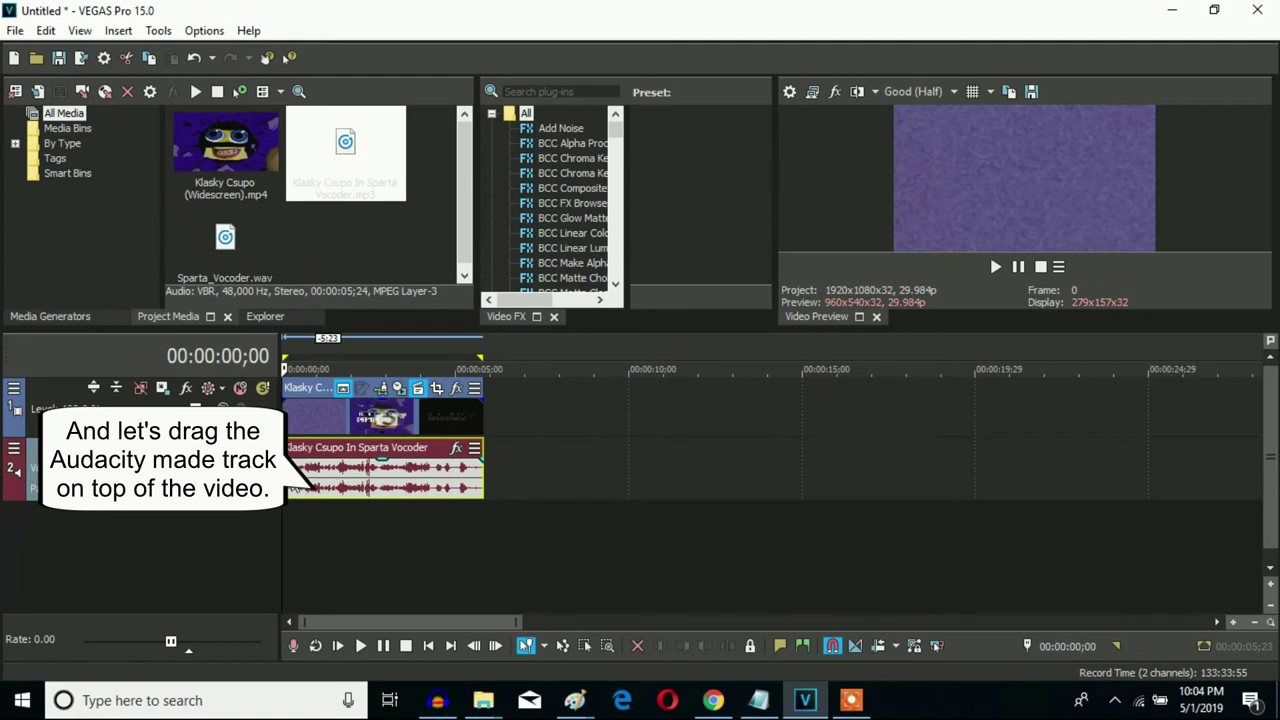
{"action": "left_click", "coordinate": [486, 414]}
{"action": "scroll", "coordinate": [543, 504], "scroll_direction": "up", "scroll_amount": 10}
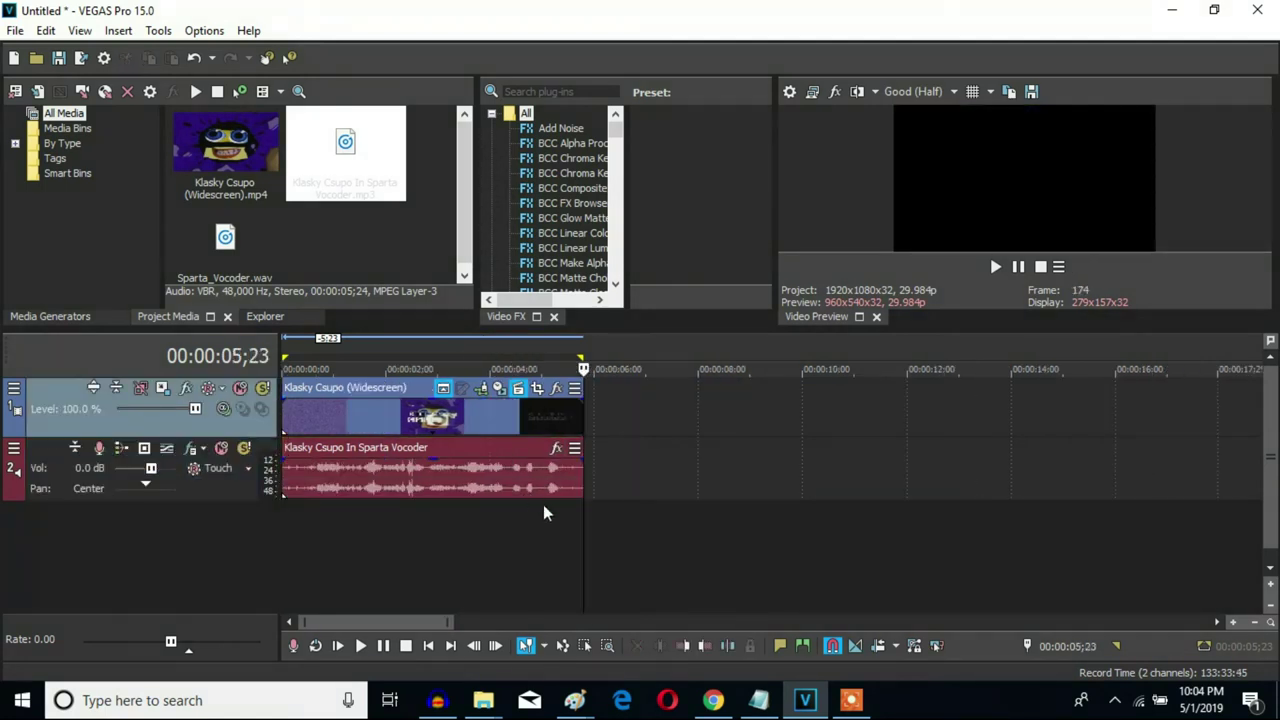
{"action": "mouse_move", "coordinate": [779, 483]}
{"action": "left_mouse_down"}
{"action": "mouse_move", "coordinate": [754, 484]}
{"action": "mouse_move", "coordinate": [776, 484]}
{"action": "left_mouse_up"}
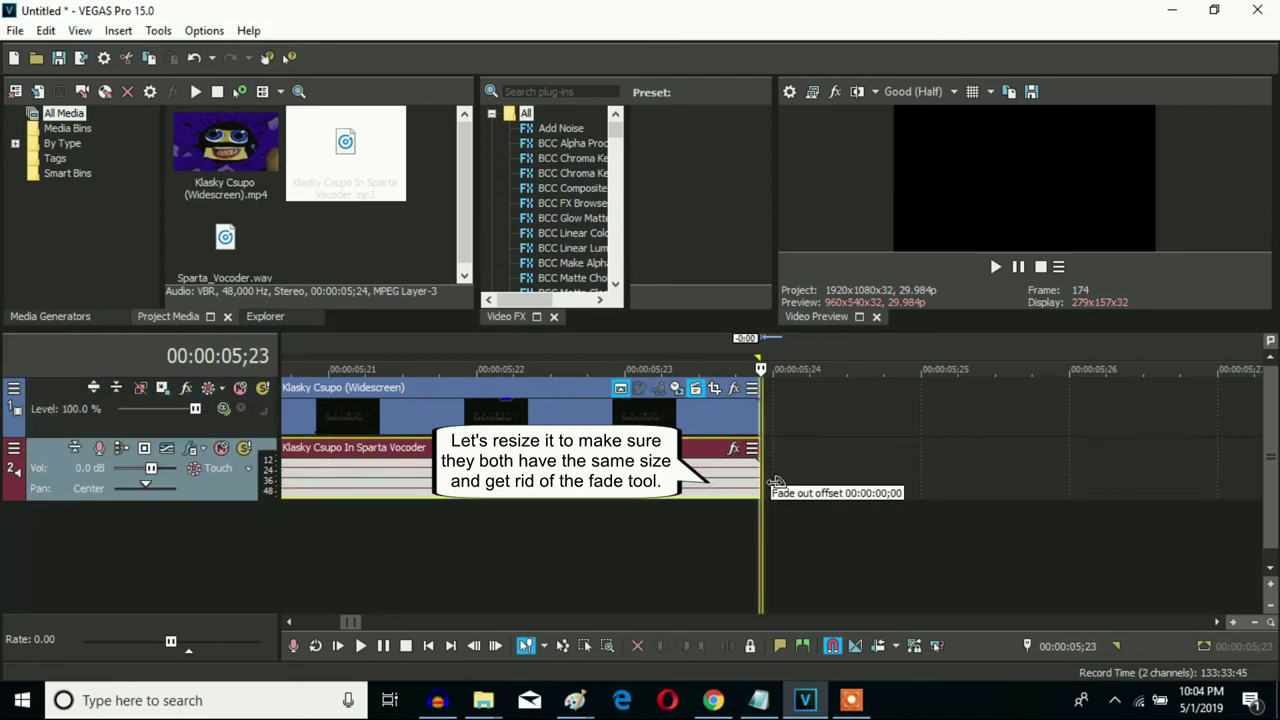
{"action": "scroll", "coordinate": [476, 568], "scroll_direction": "down", "scroll_amount": 2}
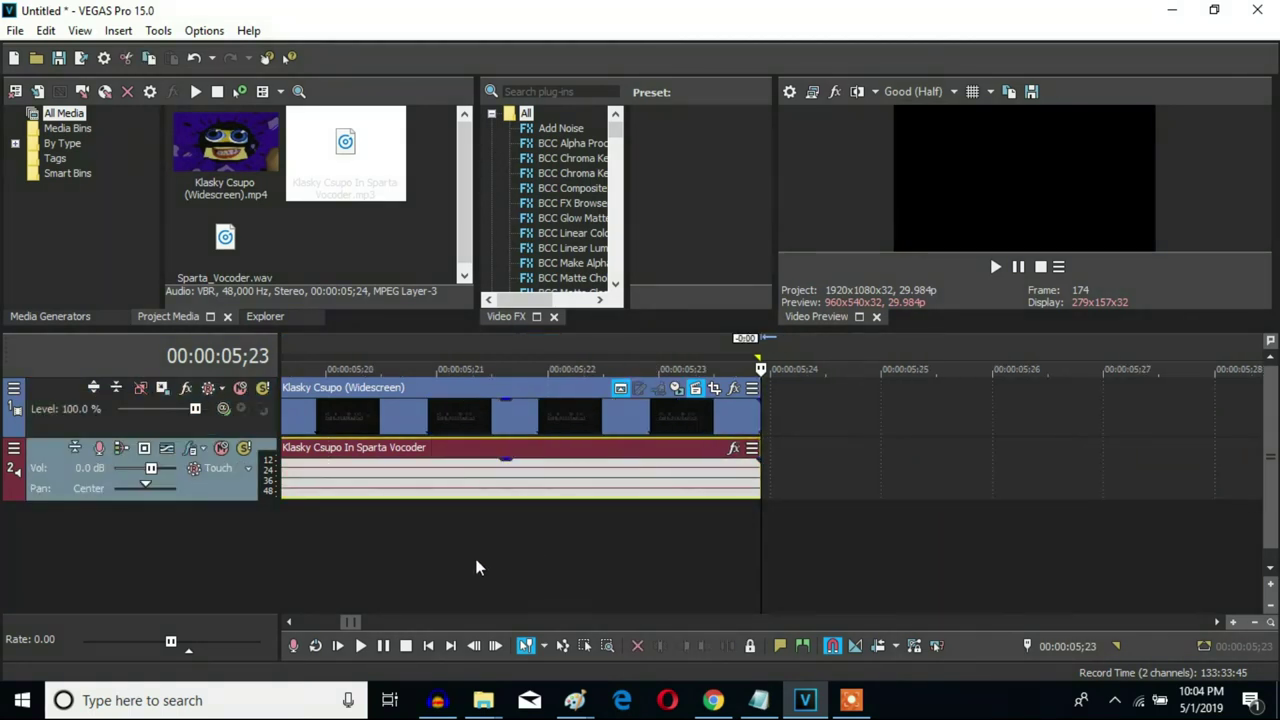
{"action": "scroll", "coordinate": [476, 568], "scroll_direction": "down", "scroll_amount": 3}
- Apply the Gradient Map effect with the Spartan Vocoder preset to the Klasky Csupo (Widescreen) video event, and inspect gradient points 1 and 2
{"action": "left_click", "coordinate": [318, 423]}
{"action": "right_click", "coordinate": [318, 423]}
{"action": "left_click", "coordinate": [470, 157]}
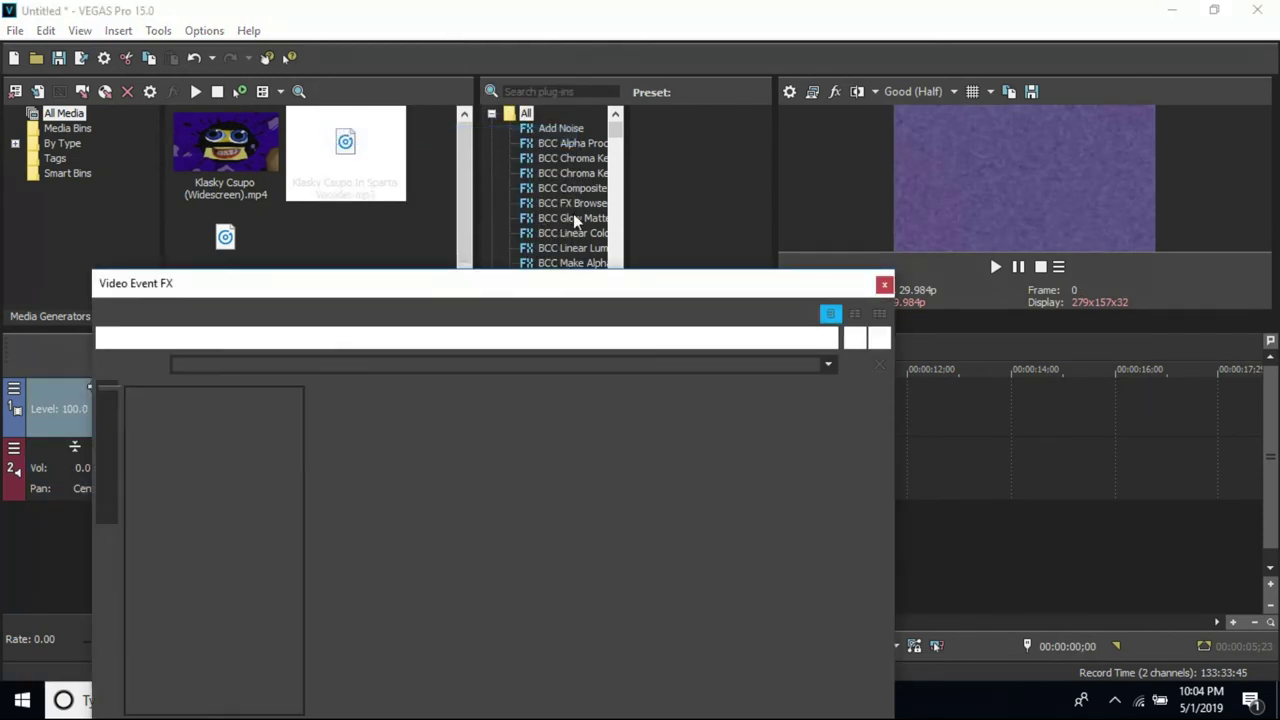
{"action": "scroll", "coordinate": [575, 213], "scroll_direction": "down", "scroll_amount": 10}
{"action": "scroll", "coordinate": [588, 205], "scroll_direction": "up", "scroll_amount": 8}
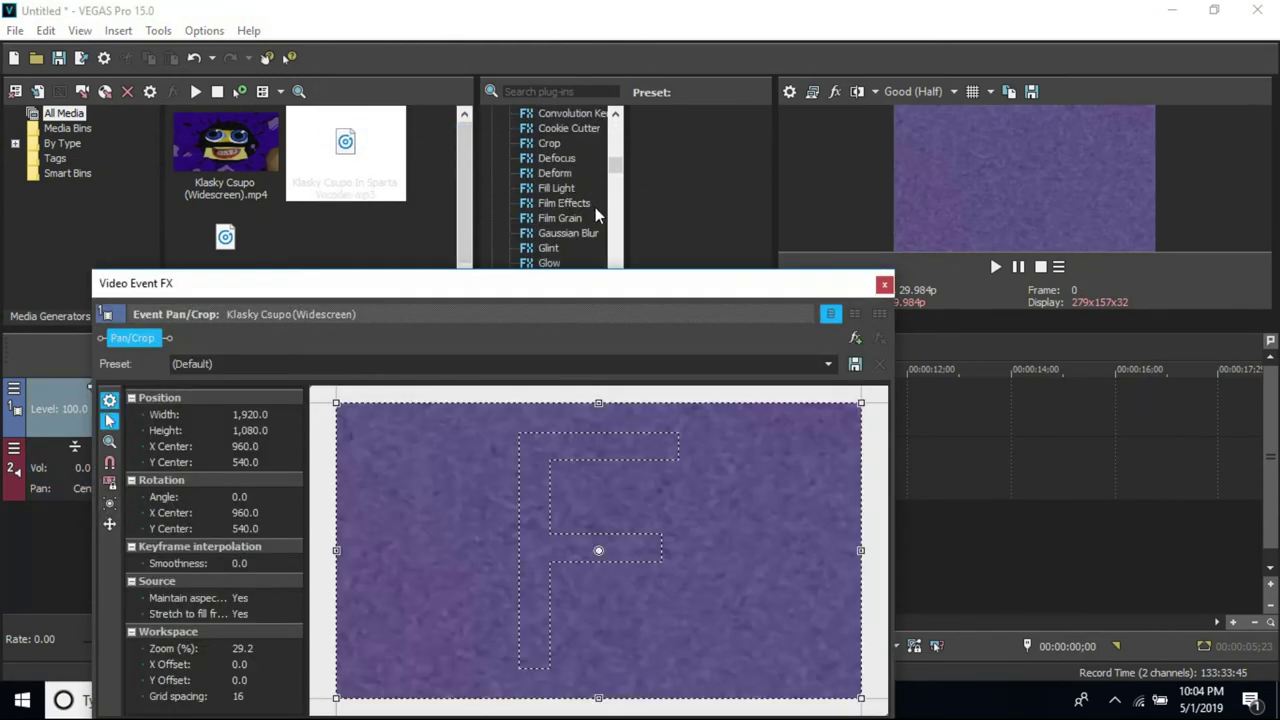
{"action": "scroll", "coordinate": [595, 207], "scroll_direction": "down", "scroll_amount": 3}
{"action": "left_click", "coordinate": [568, 143]}
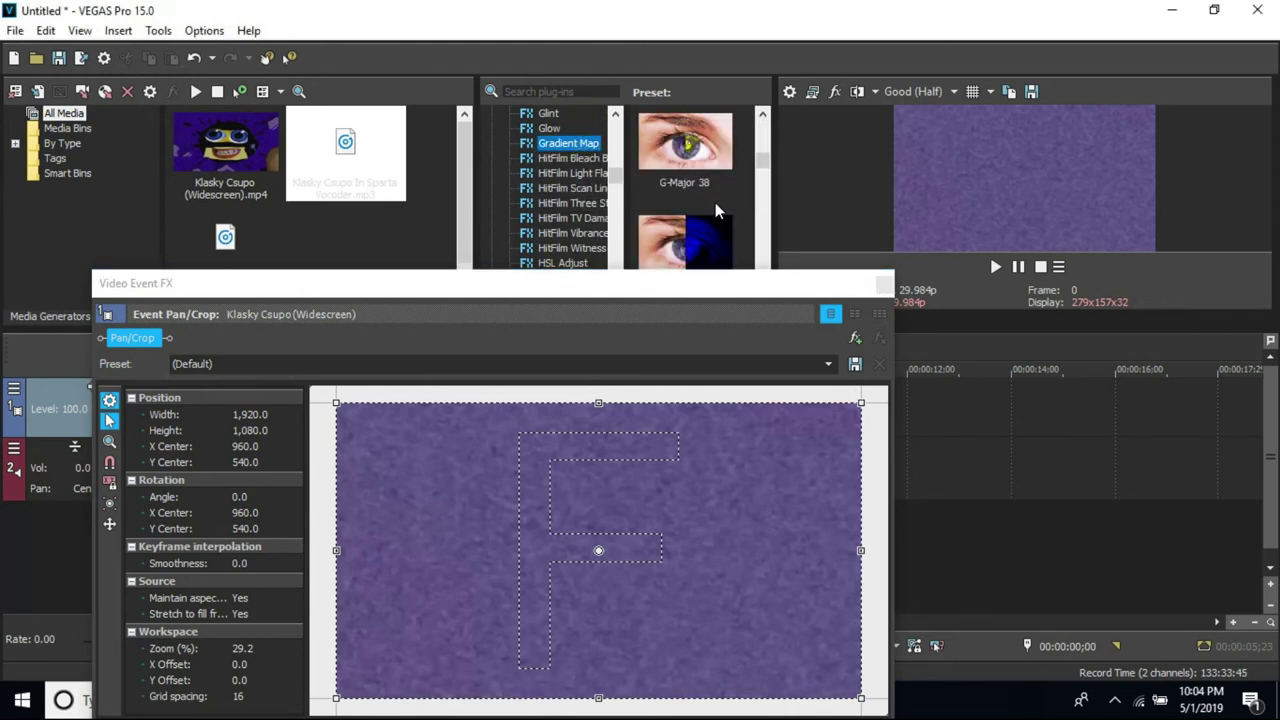
{"action": "left_click_drag", "start_coordinate": [700, 240], "coordinate": [561, 350]}
{"action": "left_click_drag", "start_coordinate": [549, 285], "coordinate": [575, 126]}
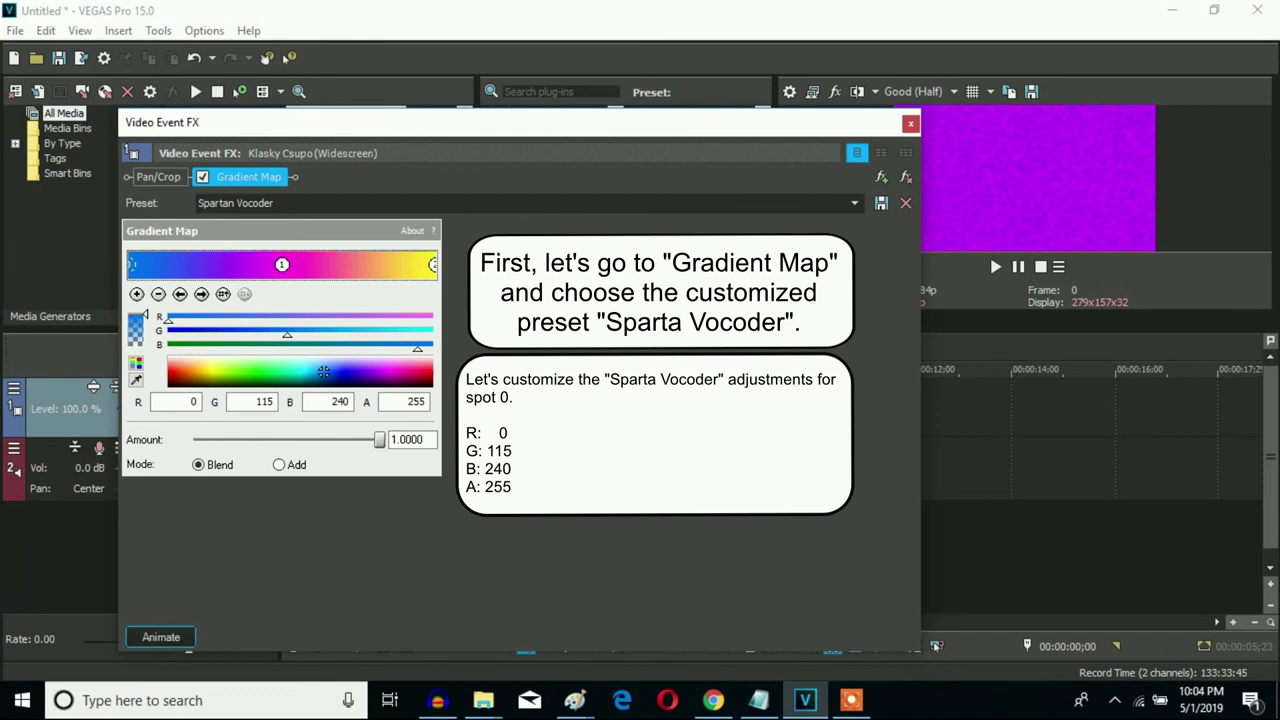
{"action": "left_click", "coordinate": [282, 264]}
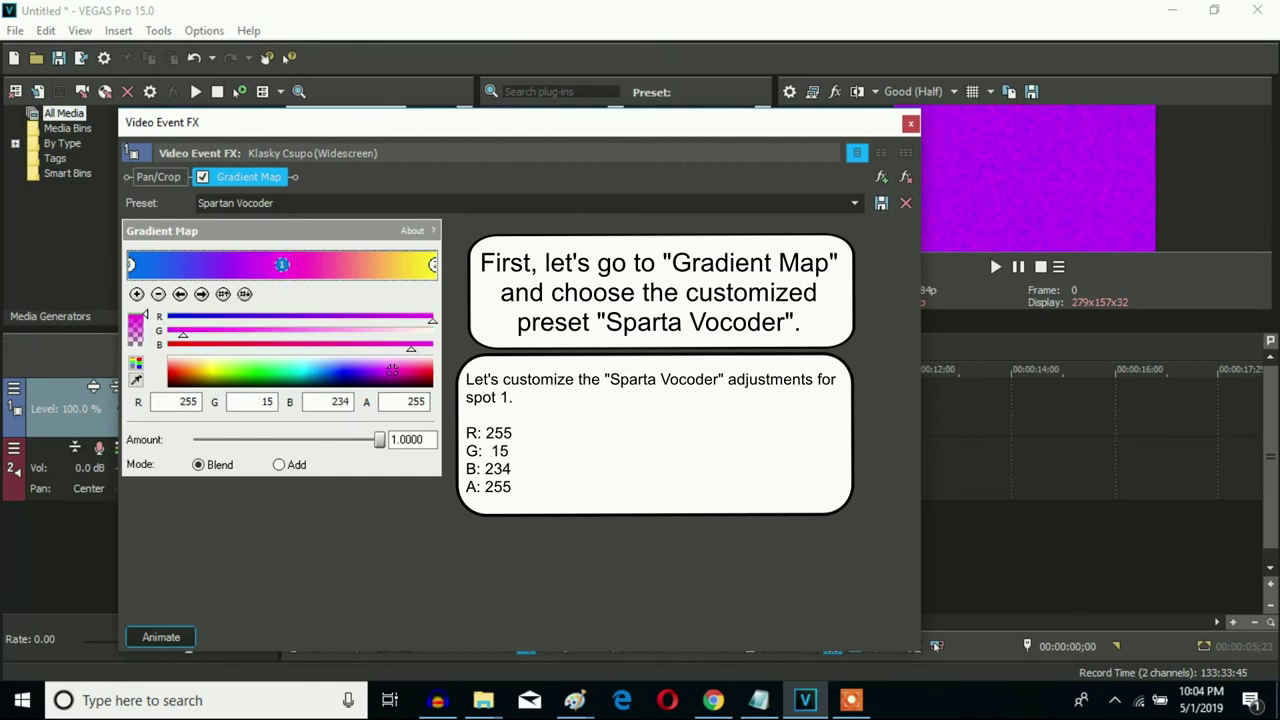
{"action": "left_click", "coordinate": [433, 266]}
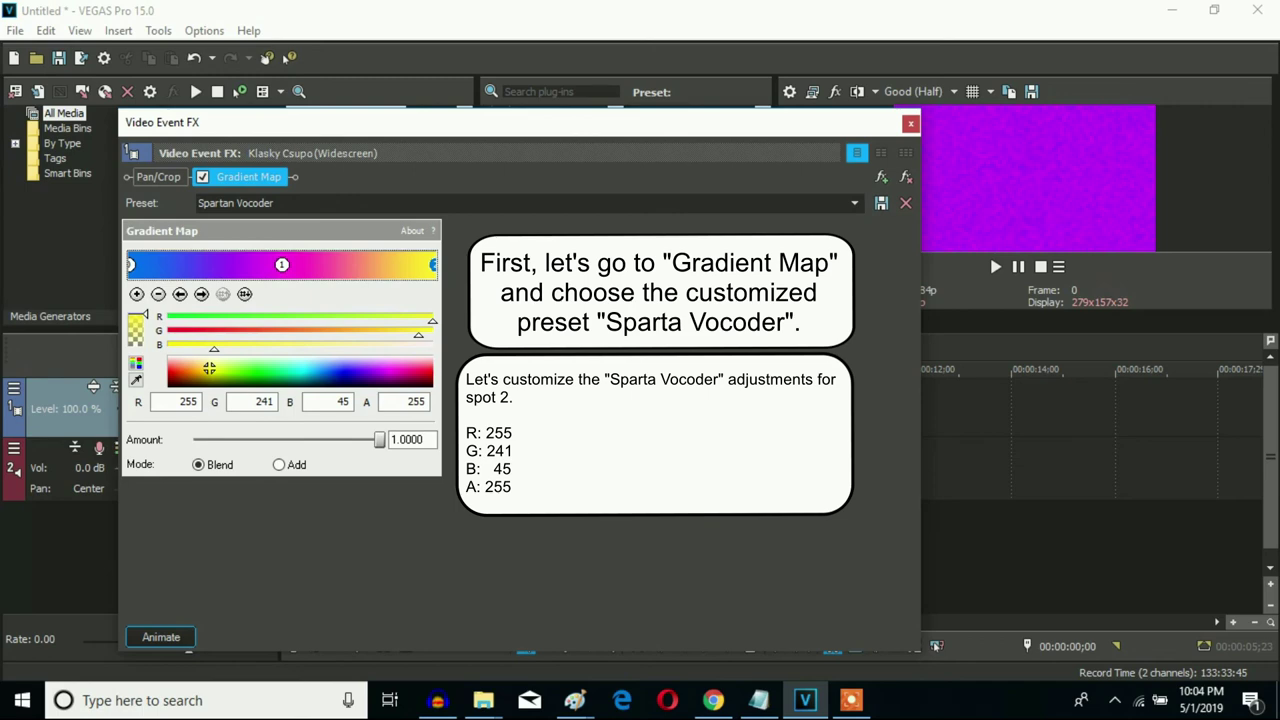
- Add the TV Simulator effect to the Klasky Csupo (Widescreen) video event with the Line Sync 0.8000 and Detail Zoom 4.0000 preset
{"action": "left_click_drag", "start_coordinate": [689, 126], "coordinate": [679, 326]}
{"action": "scroll", "coordinate": [578, 216], "scroll_direction": "down", "scroll_amount": 10}
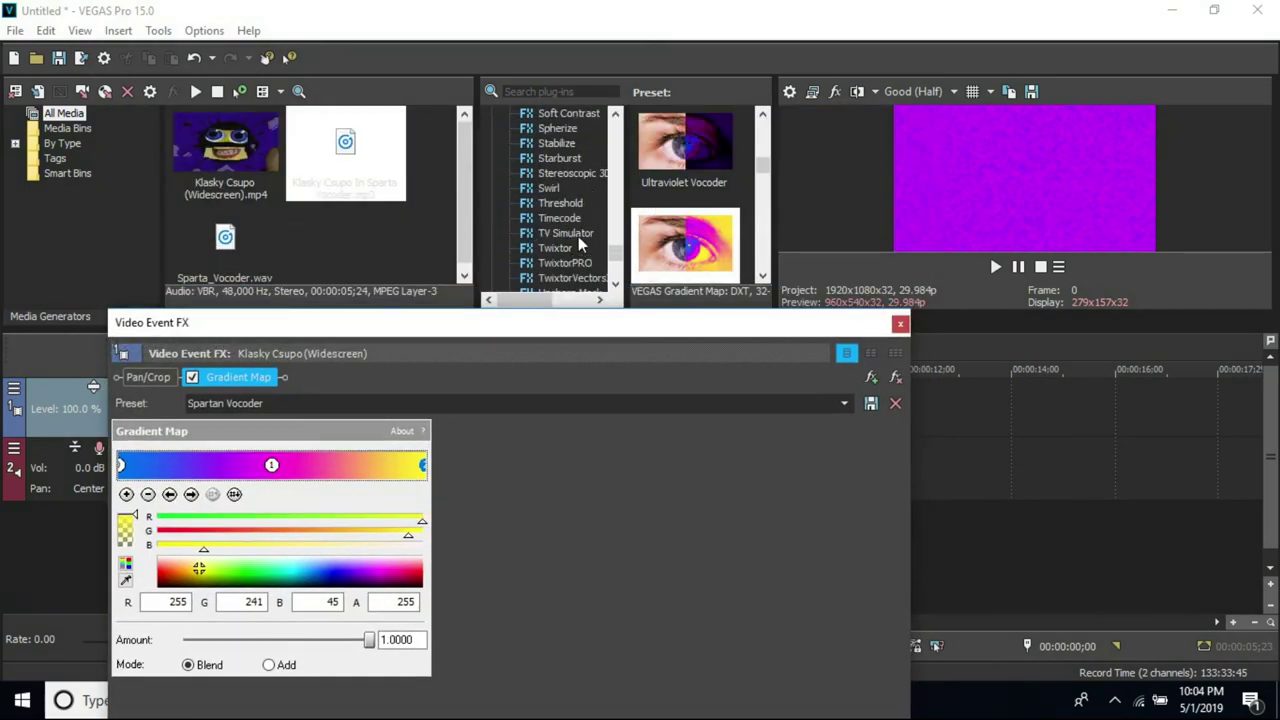
{"action": "left_click_drag", "start_coordinate": [578, 236], "coordinate": [602, 503]}
{"action": "left_click", "coordinate": [844, 403]}
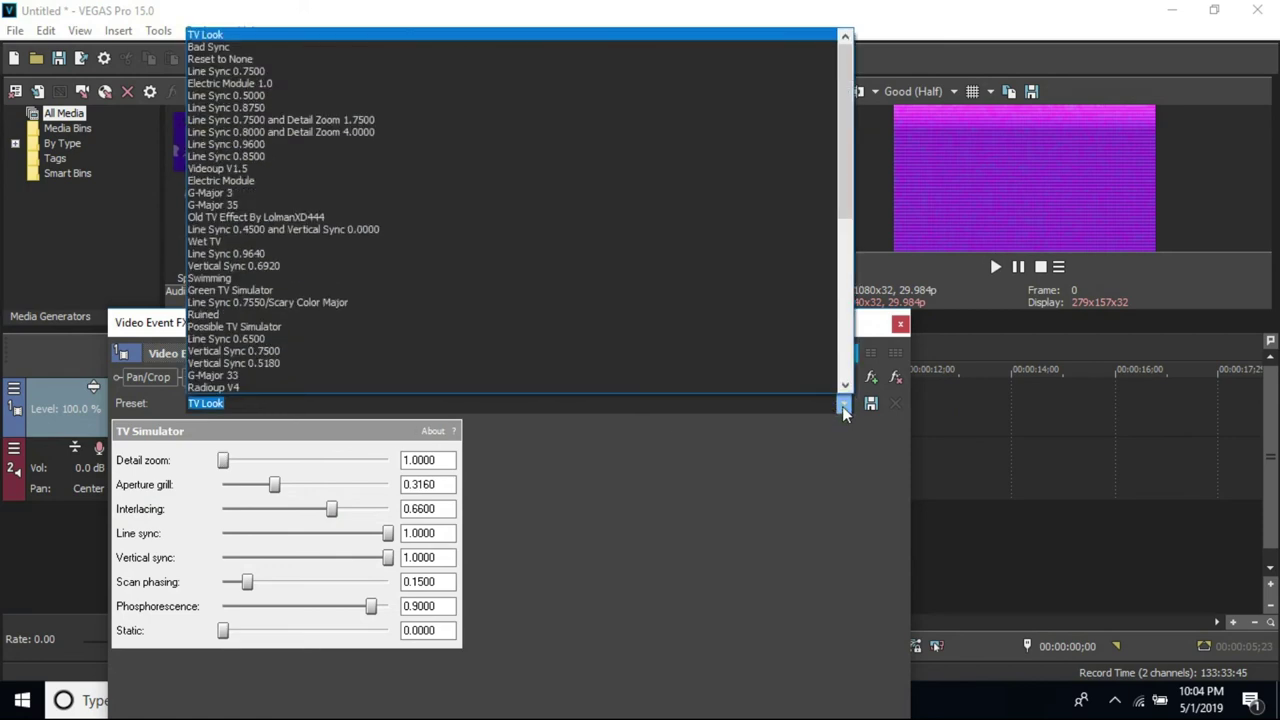
{"action": "left_click", "coordinate": [342, 131]}
{"action": "left_click_drag", "start_coordinate": [414, 322], "coordinate": [420, 122]}
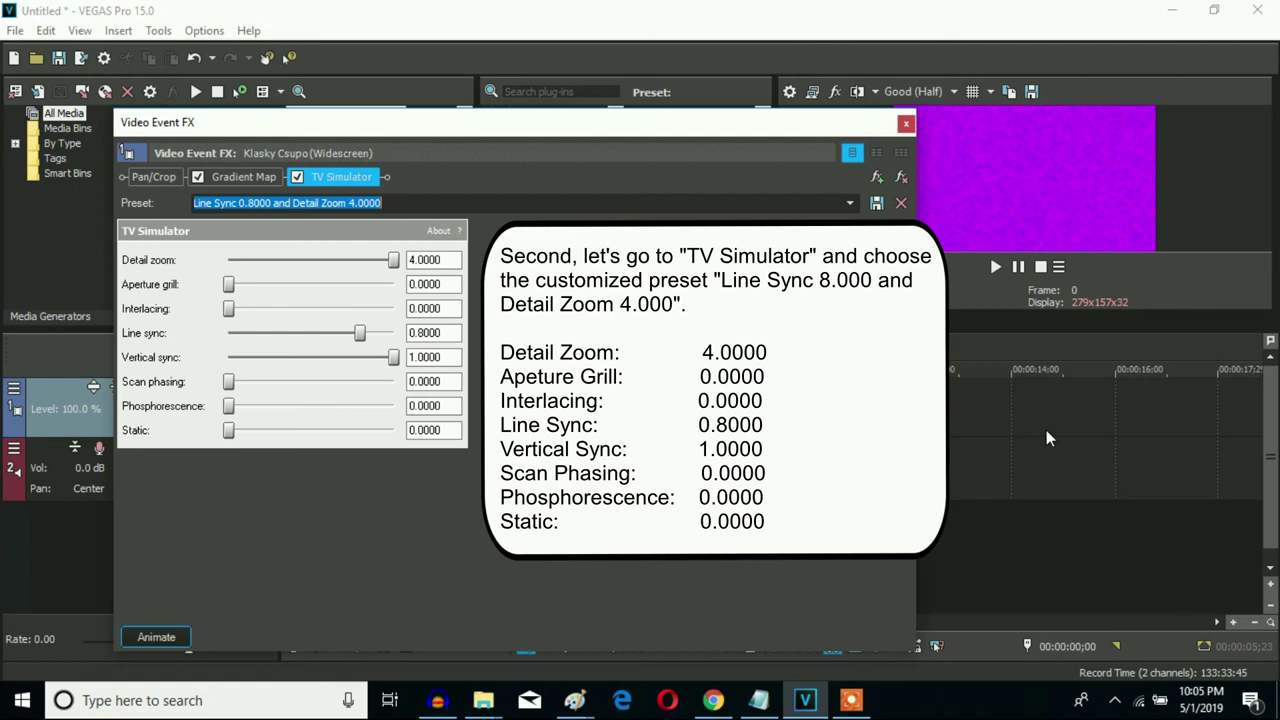
- Add the Timecode effect with the Sparta Vocoder preset to the Klasky Csupo (Widescreen) video event and close the effect settings
{"action": "left_click_drag", "start_coordinate": [720, 128], "coordinate": [729, 277]}
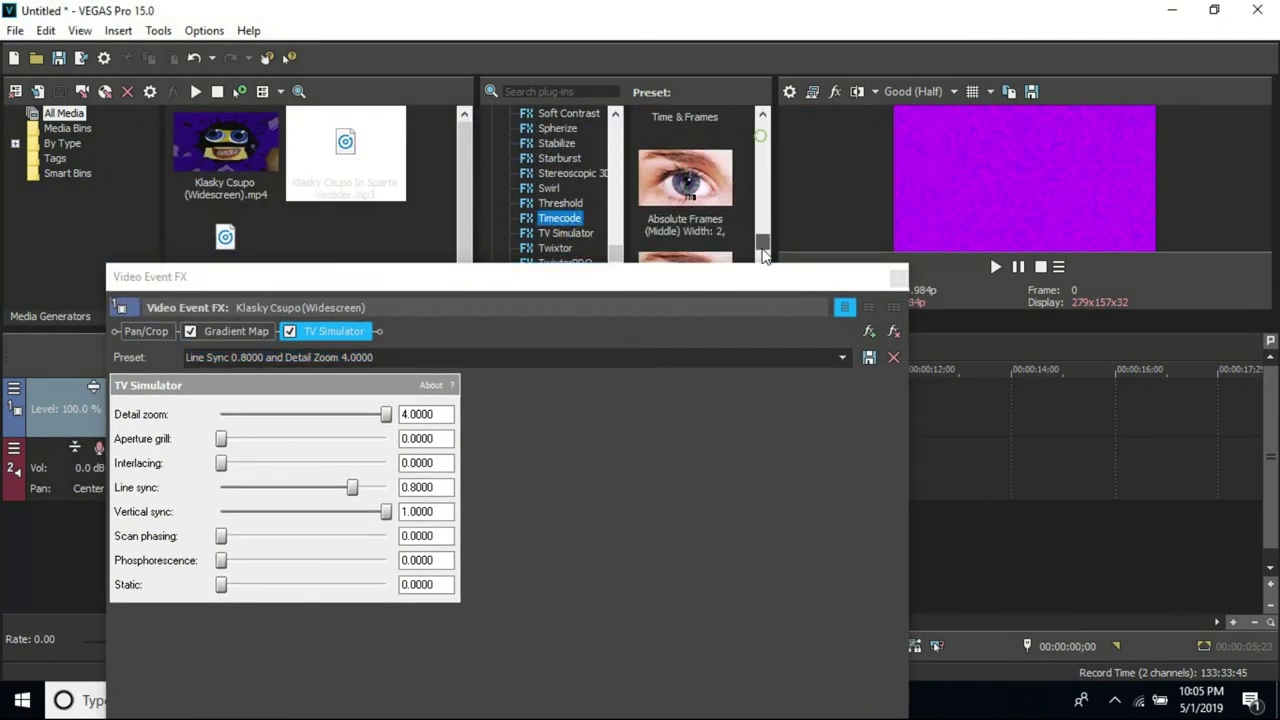
{"action": "left_click_drag", "start_coordinate": [708, 186], "coordinate": [717, 437]}
{"action": "left_click_drag", "start_coordinate": [651, 283], "coordinate": [627, 137]}
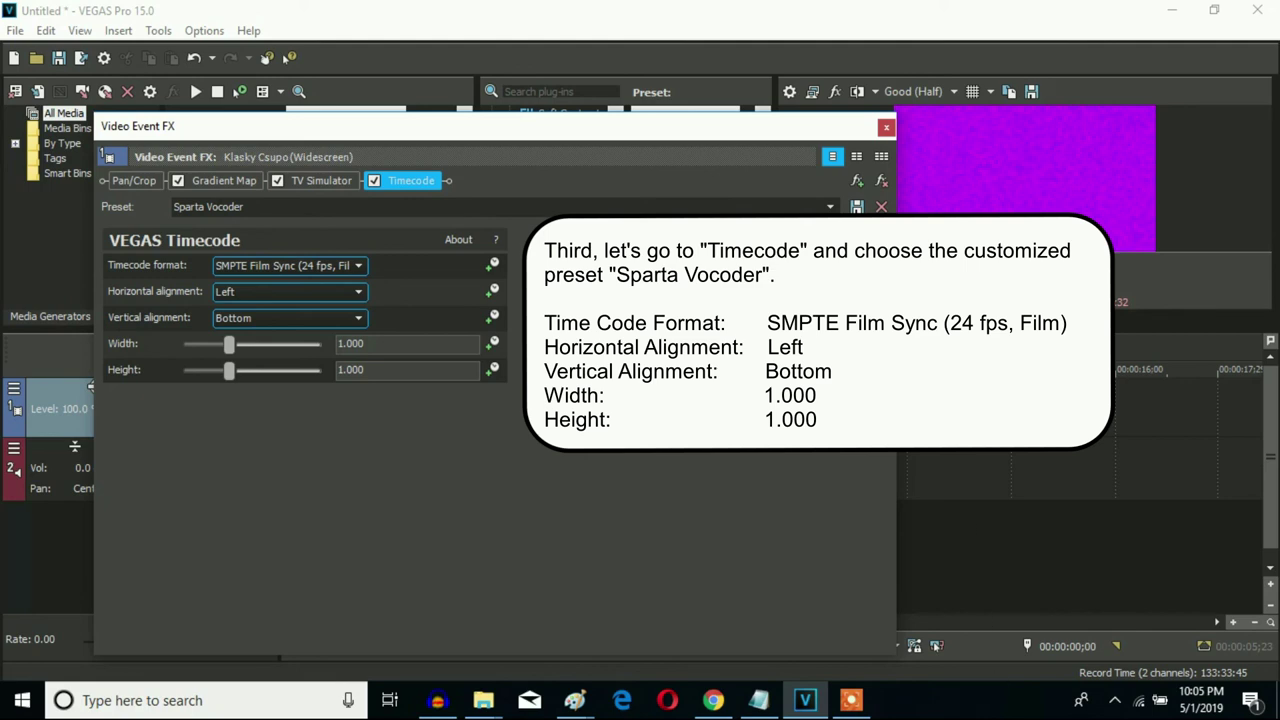
{"action": "left_click", "coordinate": [886, 127]}
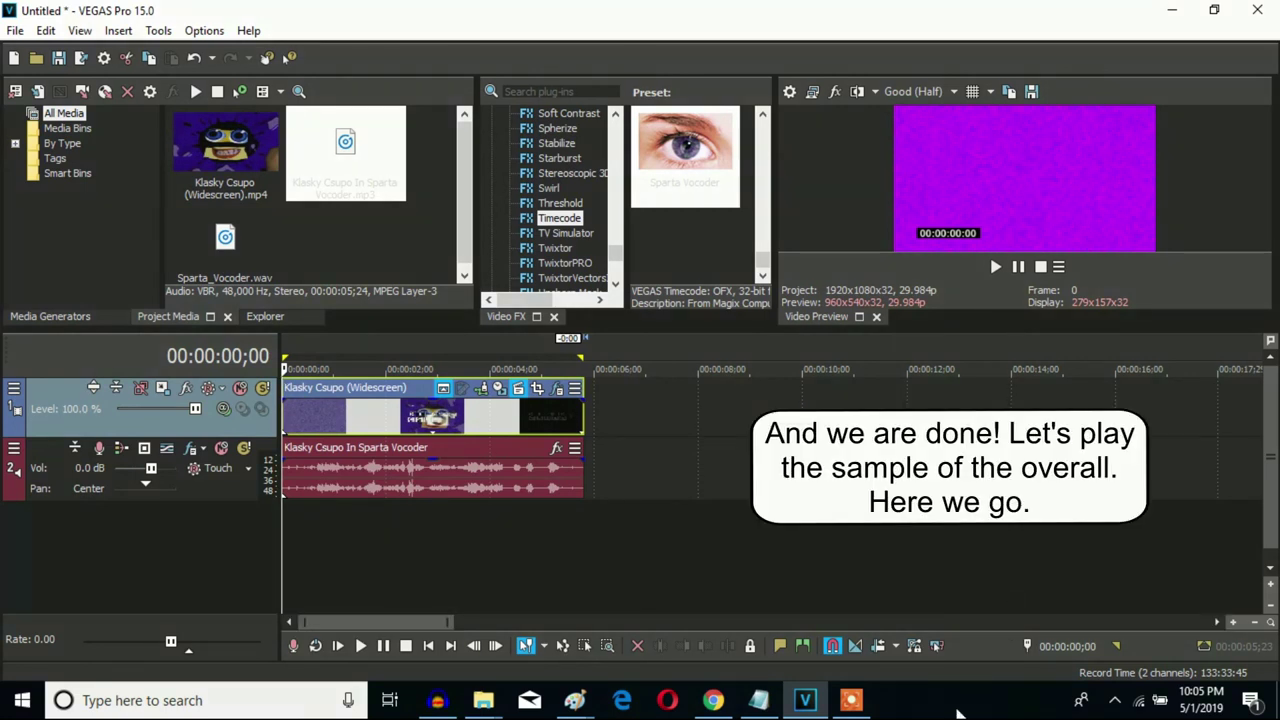
- Play the finished project from the timeline start to review the video effects with the vocoder audio, and pause playback
{"action": "left_click", "coordinate": [995, 266]}
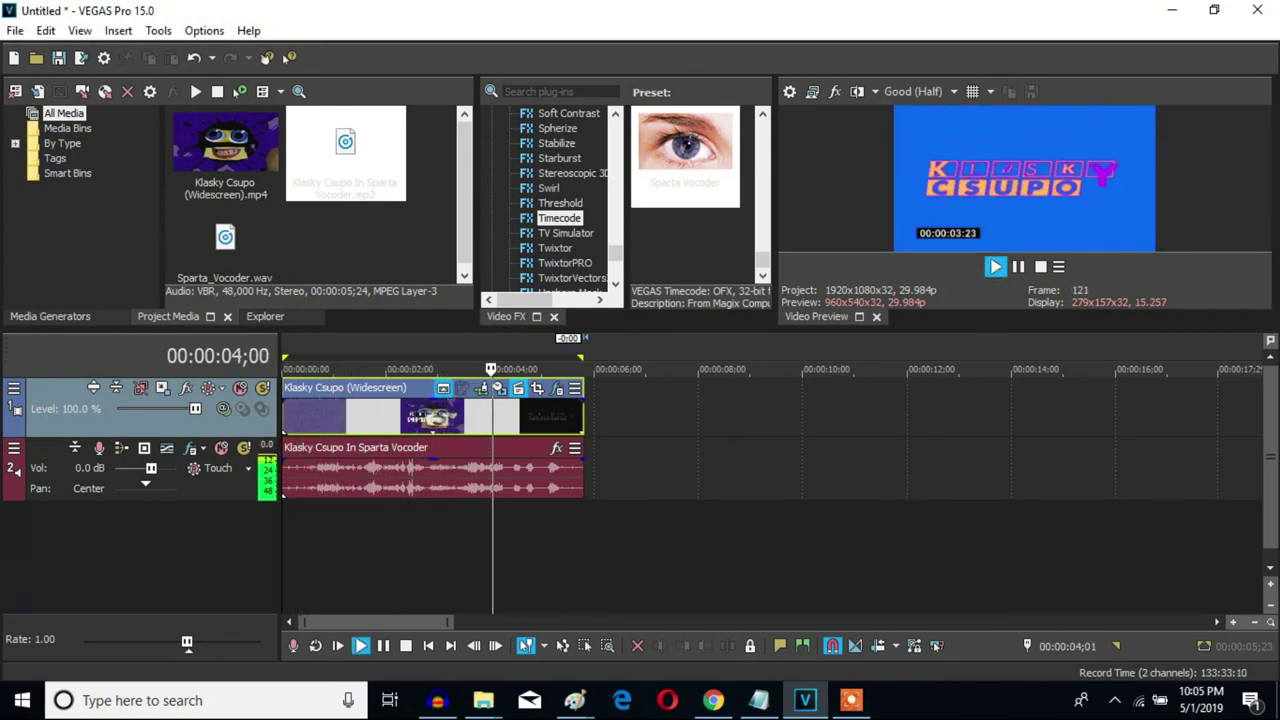
{"action": "left_click", "coordinate": [1018, 267]}
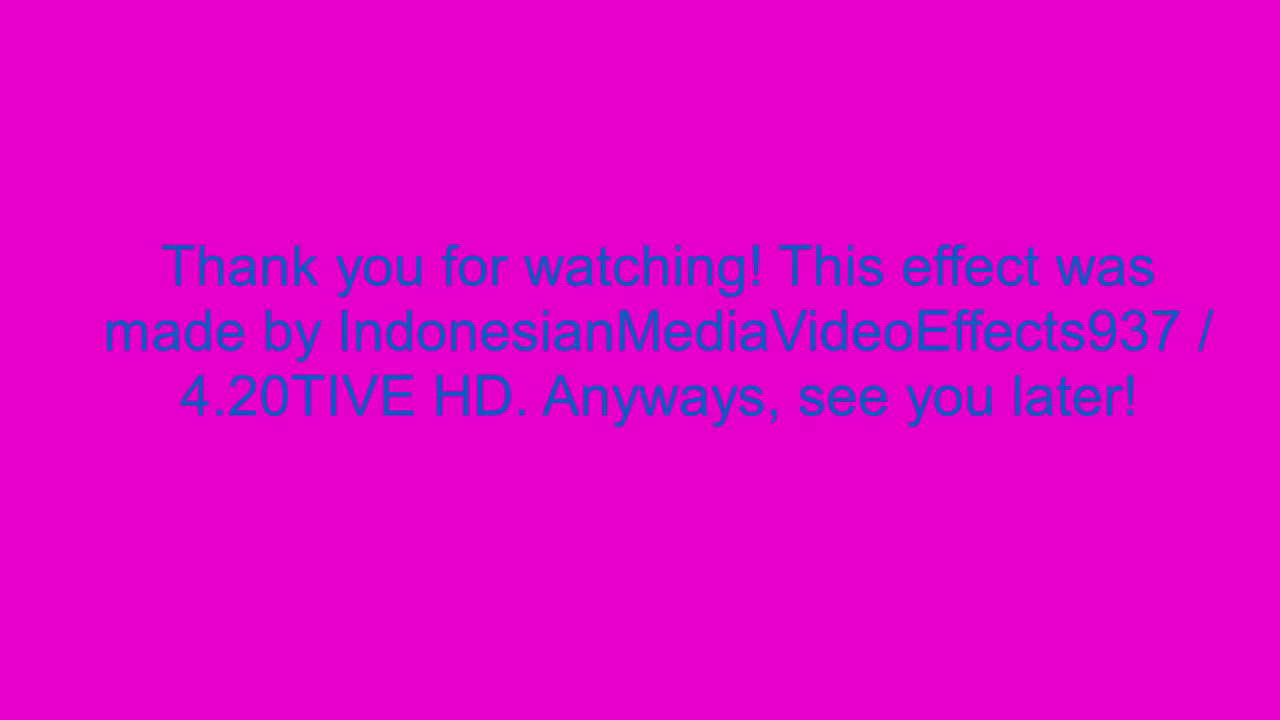